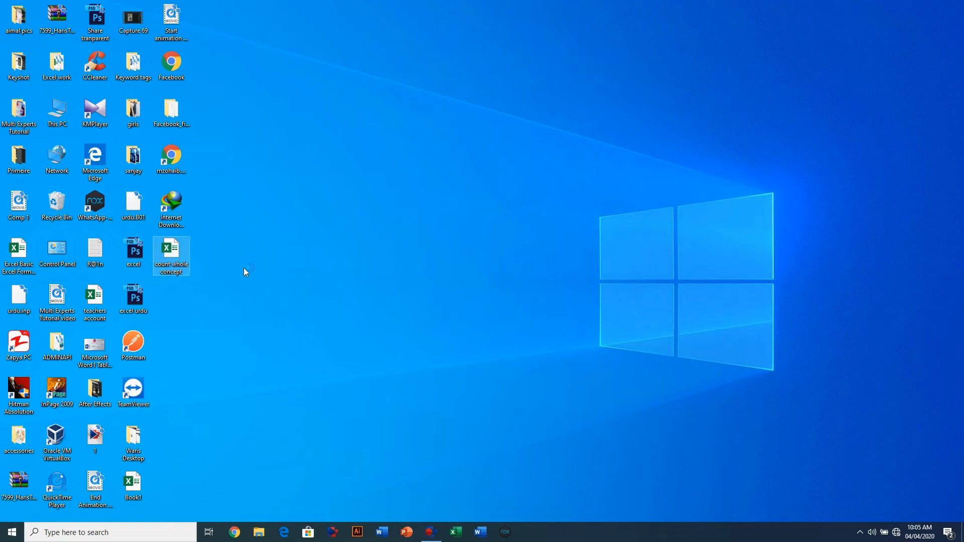
- Open the 'count whole concept' workbook from the desktop in Excel
key("Return")
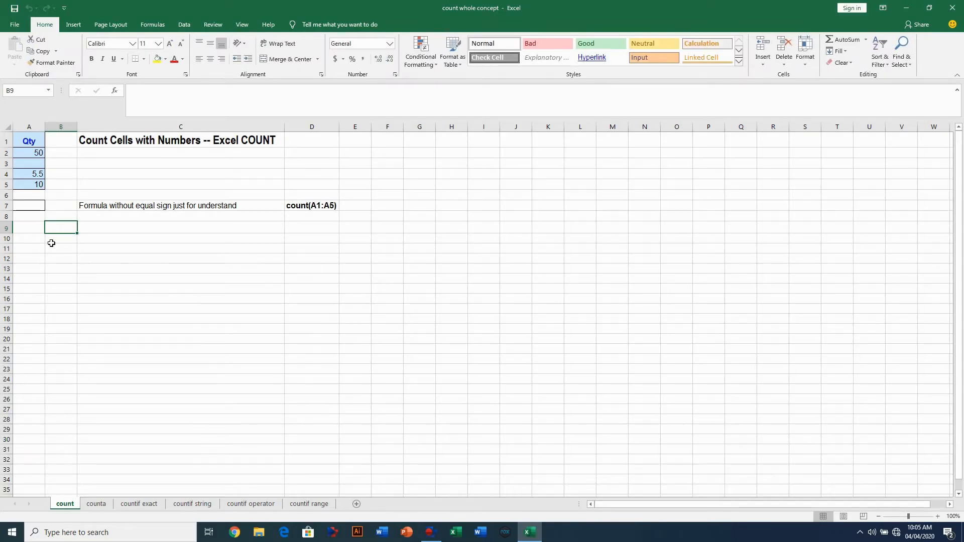
- Enter =COUNT(A1:A5) in A7 of the count sheet, returning 3, then go to the counta sheet
left_click(37, 207)
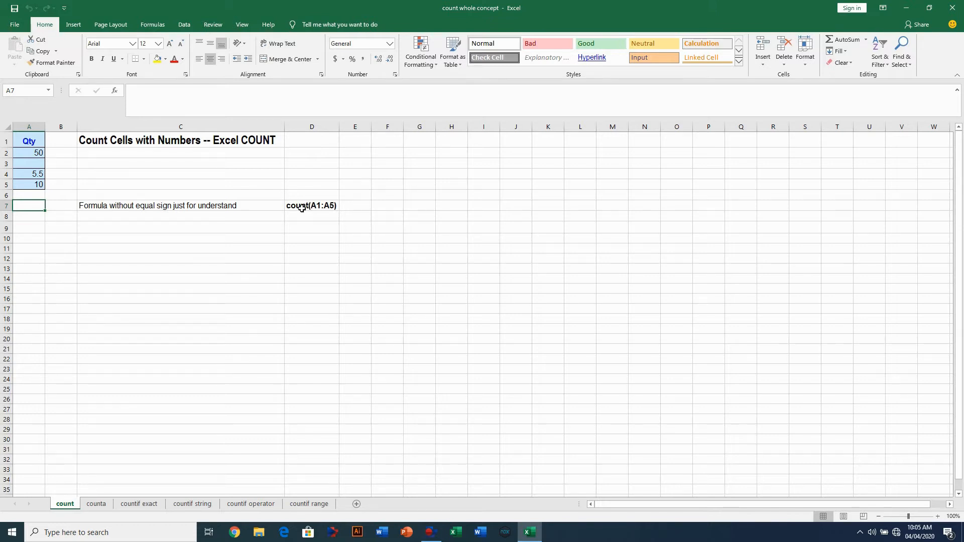
left_click(35, 211)
type("=")
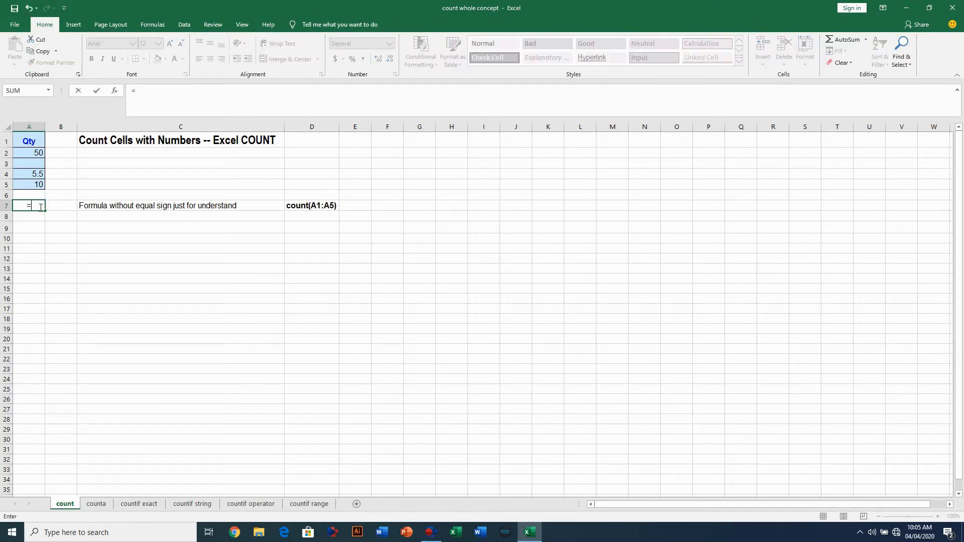
type("count")
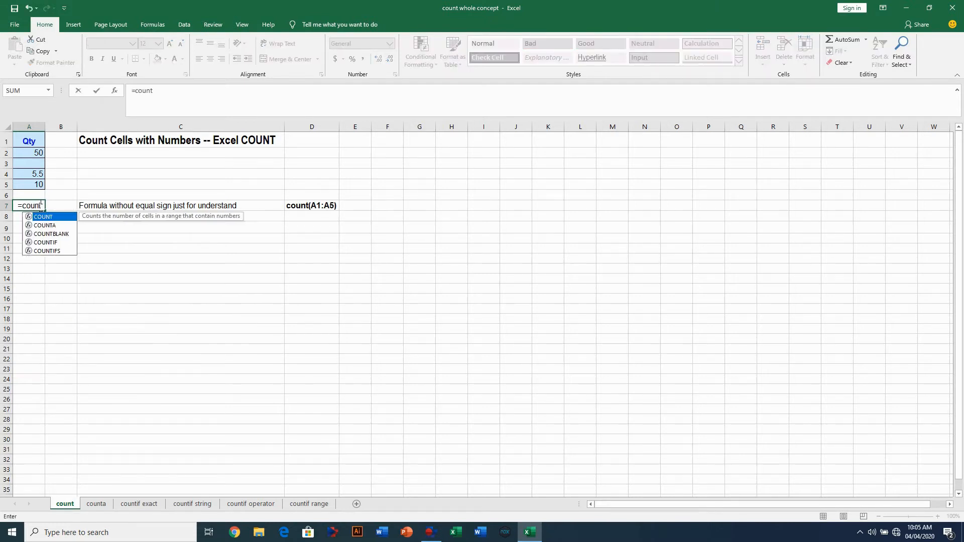
type("(")
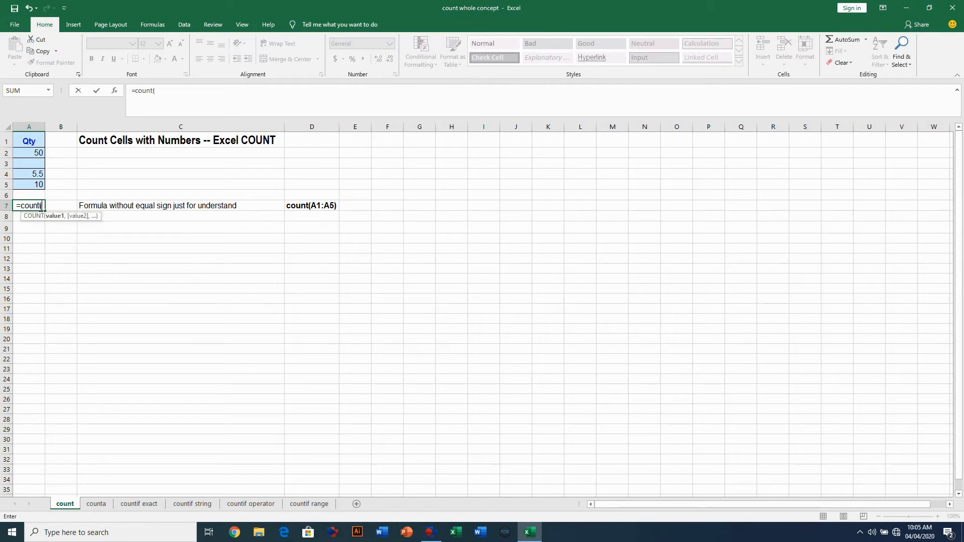
left_click_drag(29, 141, 40, 183)
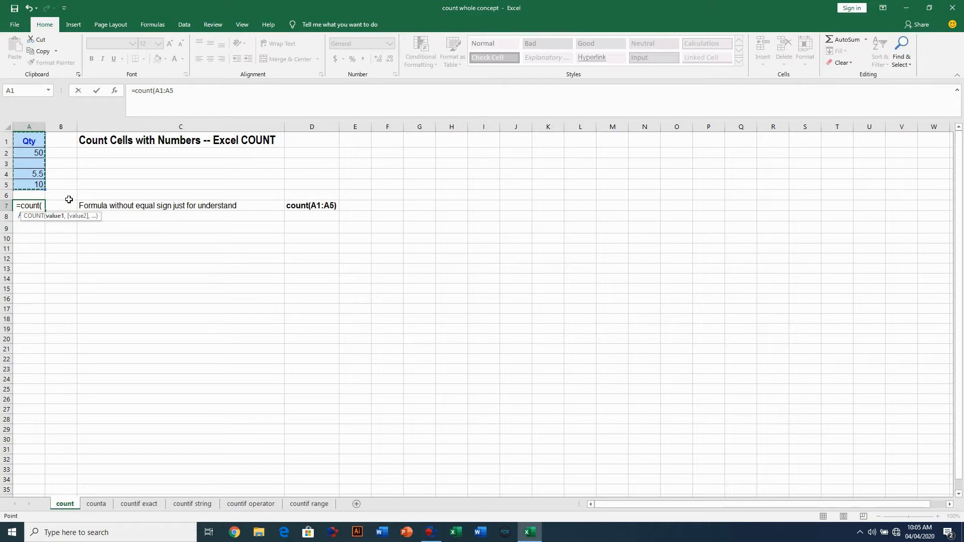
key("Return")
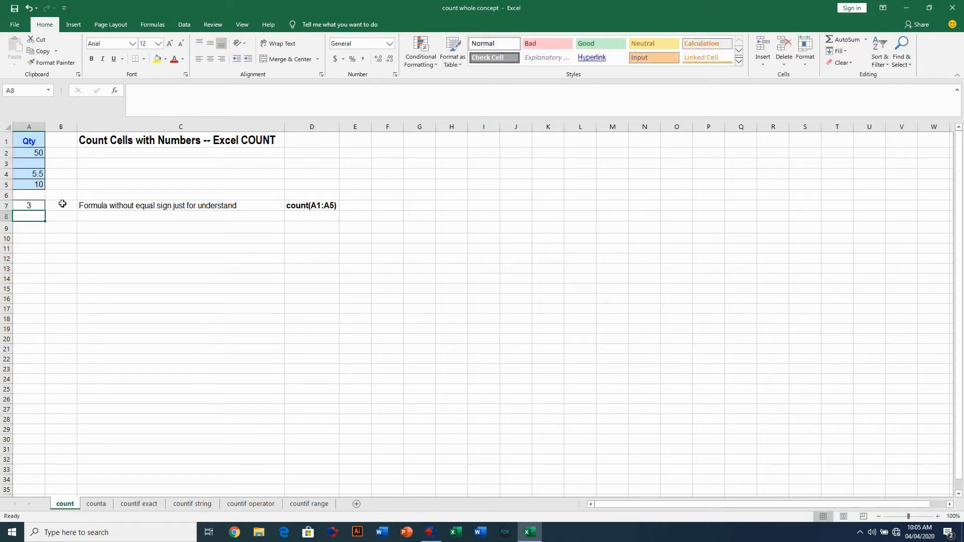
left_click(36, 207)
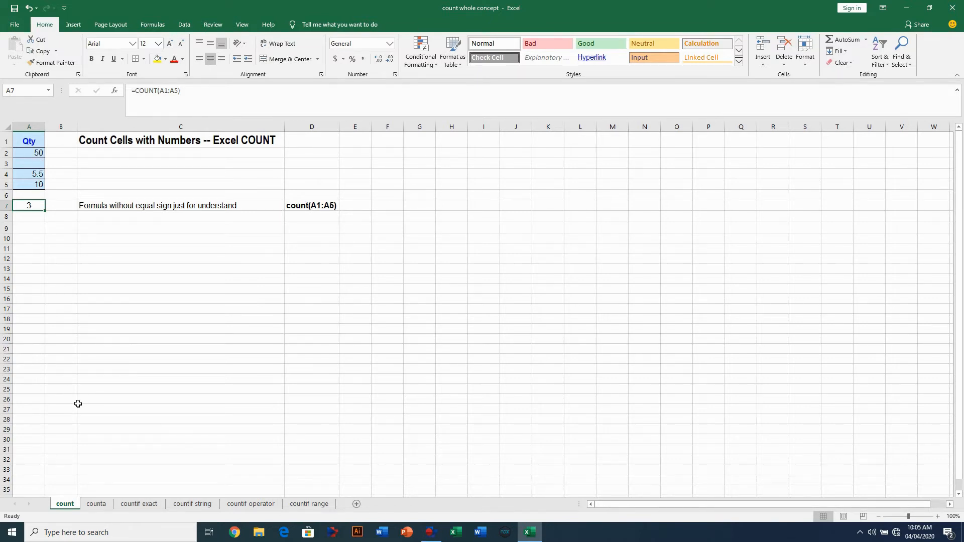
left_click(93, 503)
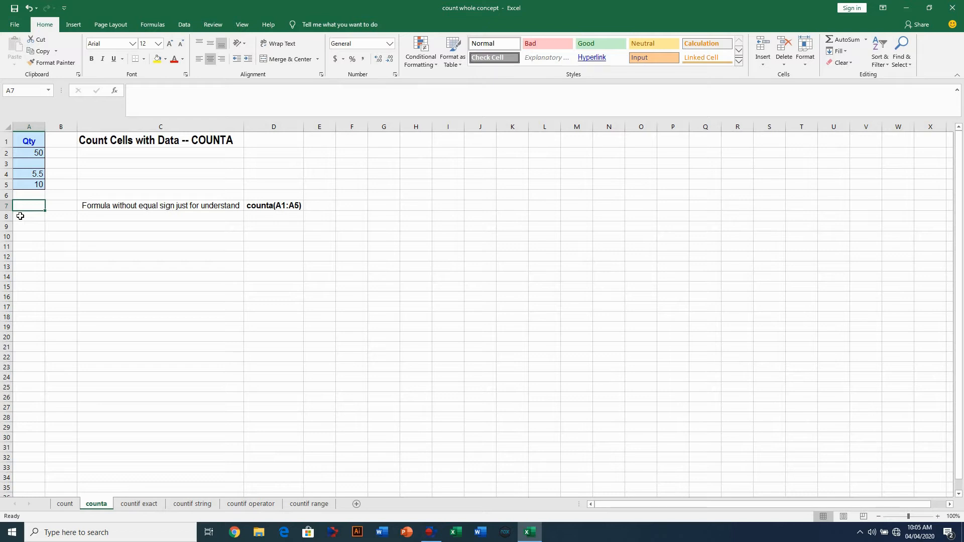
- Enter =COUNTA(A1:A5) in A7, returning 4, then go to the countif exact sheet
type("=counta")
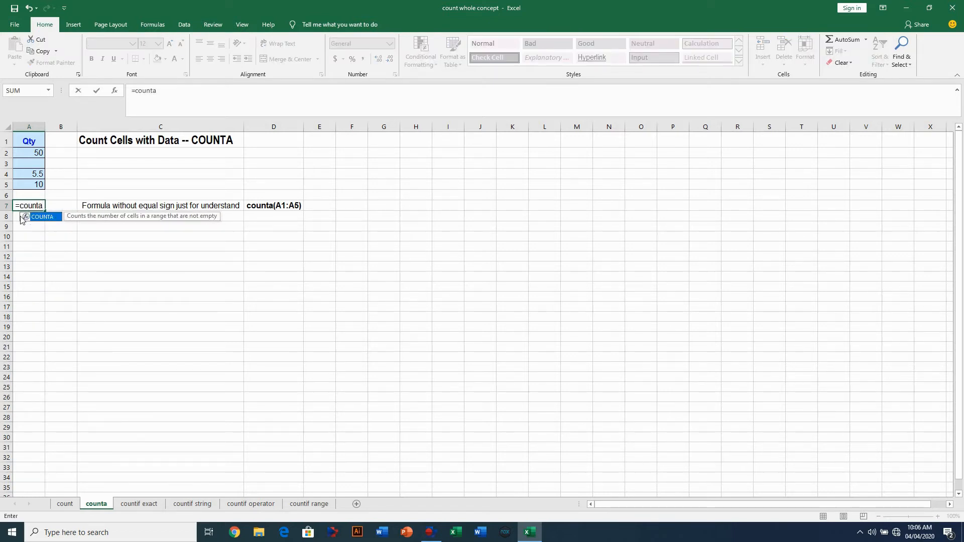
type("(")
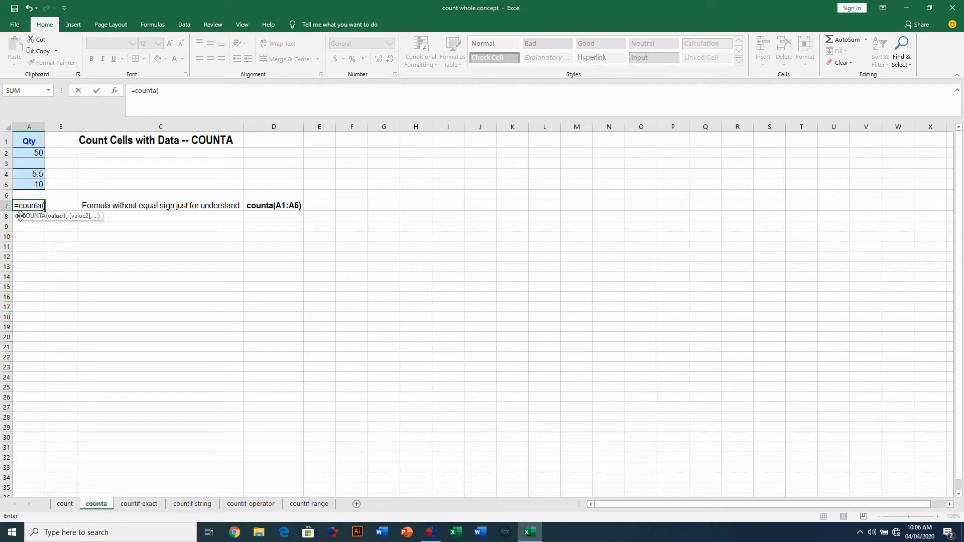
left_click_drag(27, 139, 30, 184)
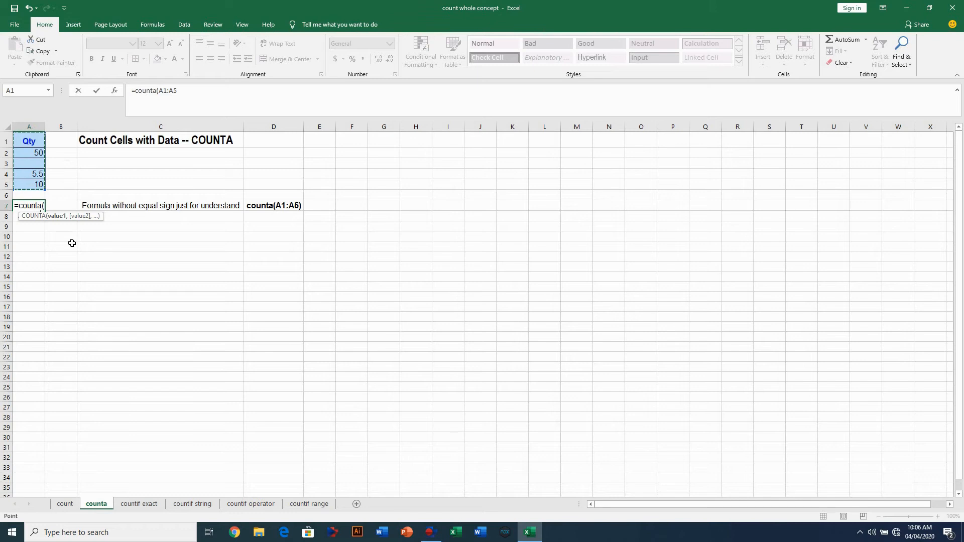
type(")")
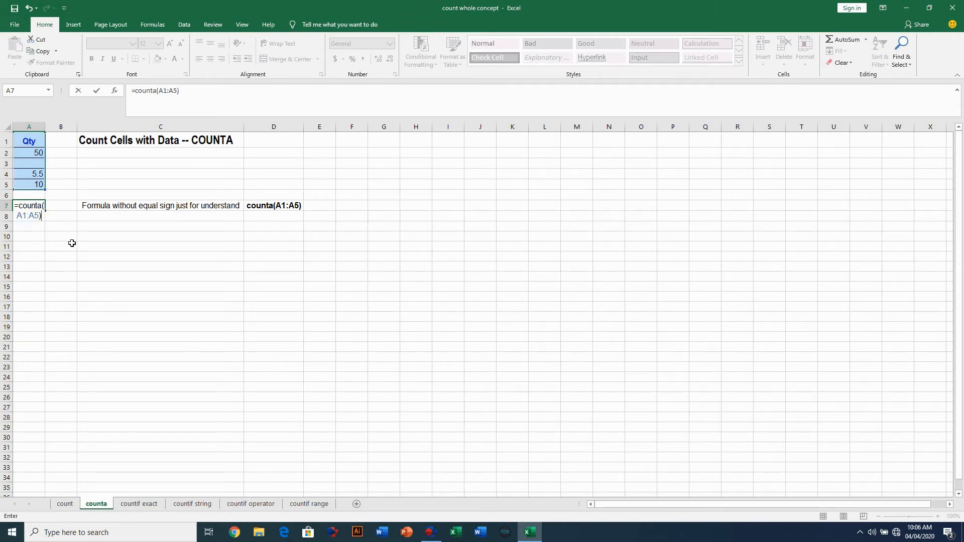
key("Return")
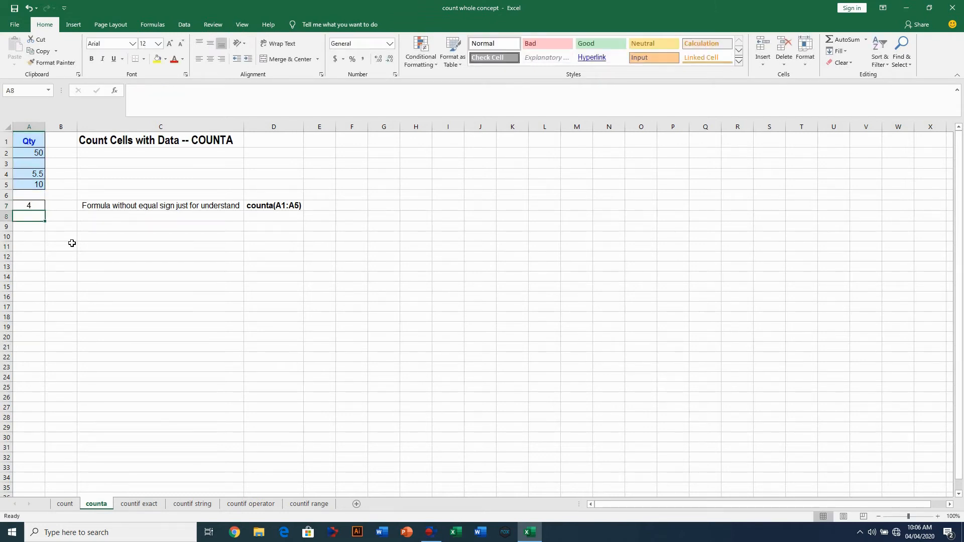
left_click(35, 208)
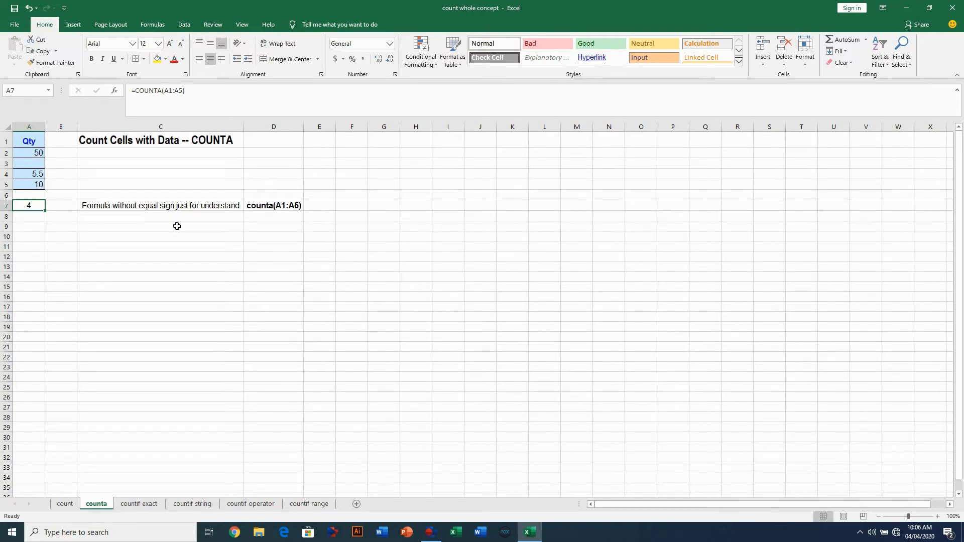
left_click(136, 508)
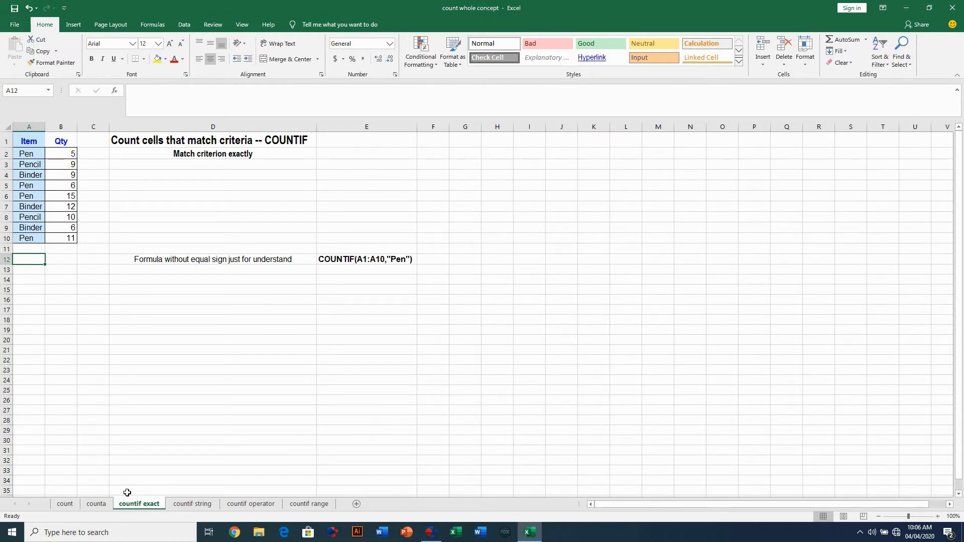
- Put =COUNTIF(A1:A10,"pen") in A12 so it counts 4 exact pen entries
left_click(37, 259)
type("=")
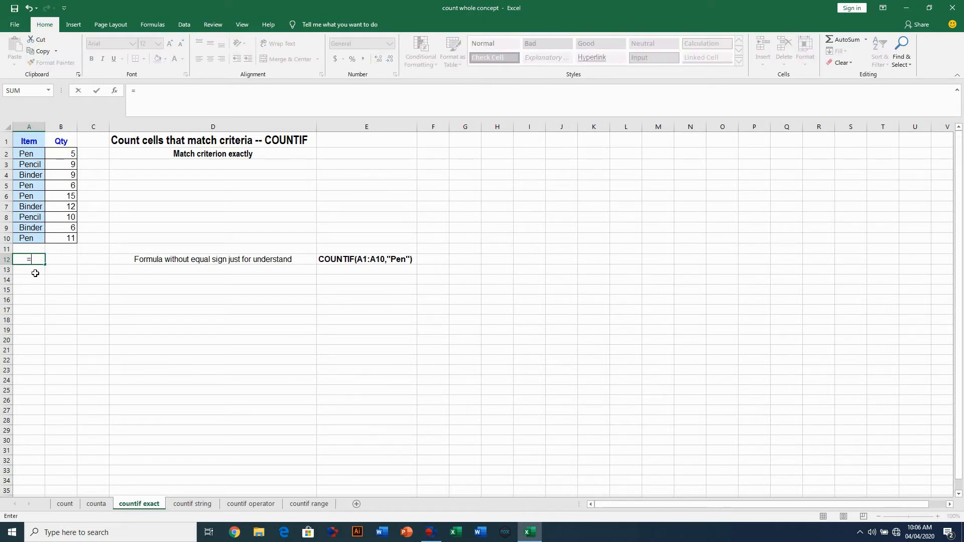
type("c")
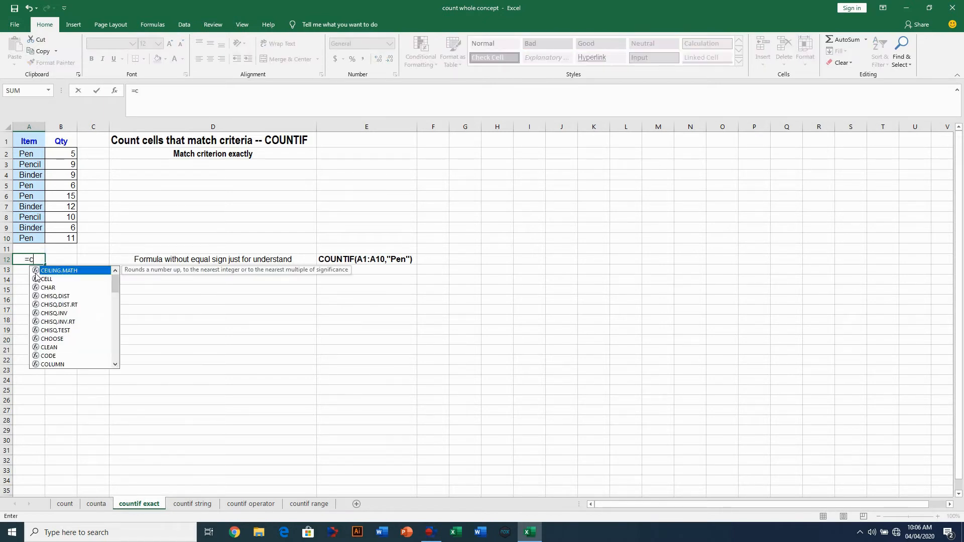
type("ountif(")
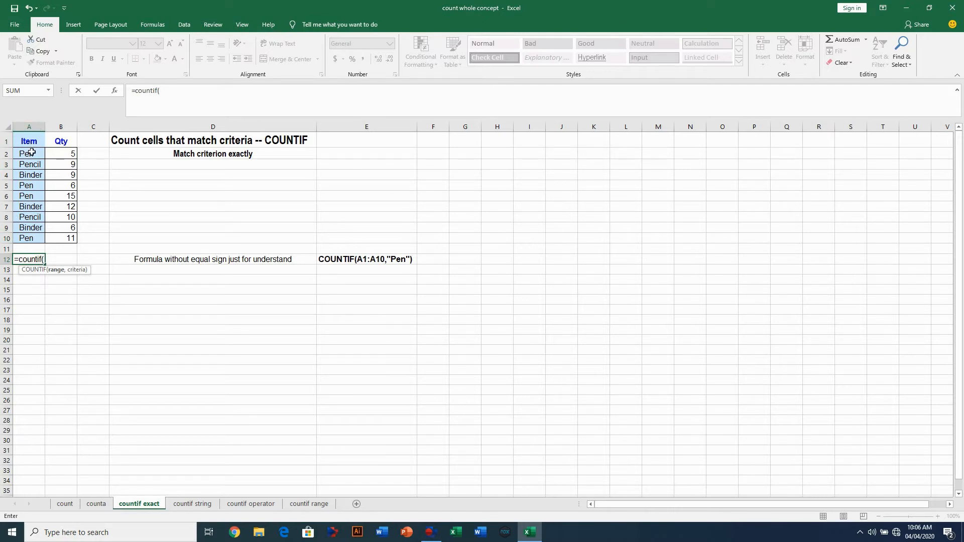
left_click_drag(28, 142, 32, 239)
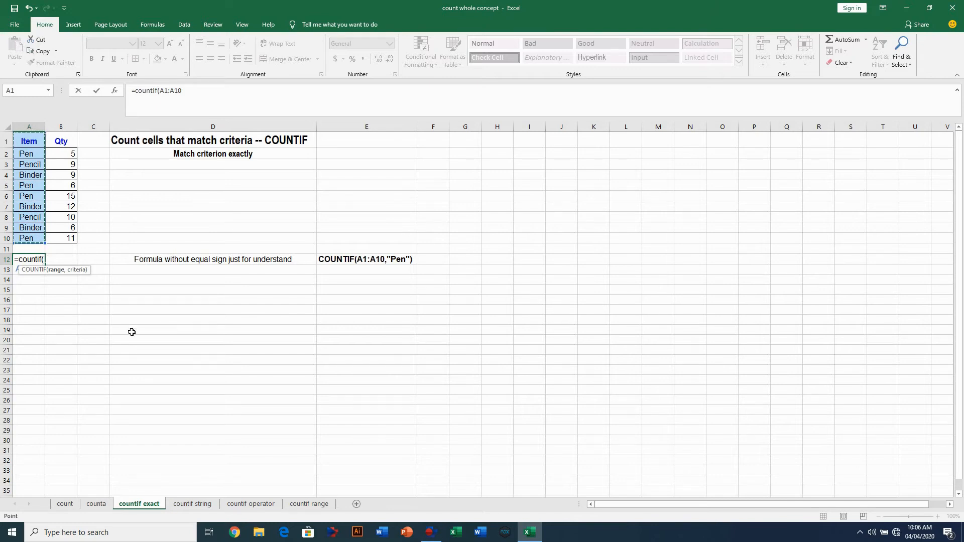
type(",")
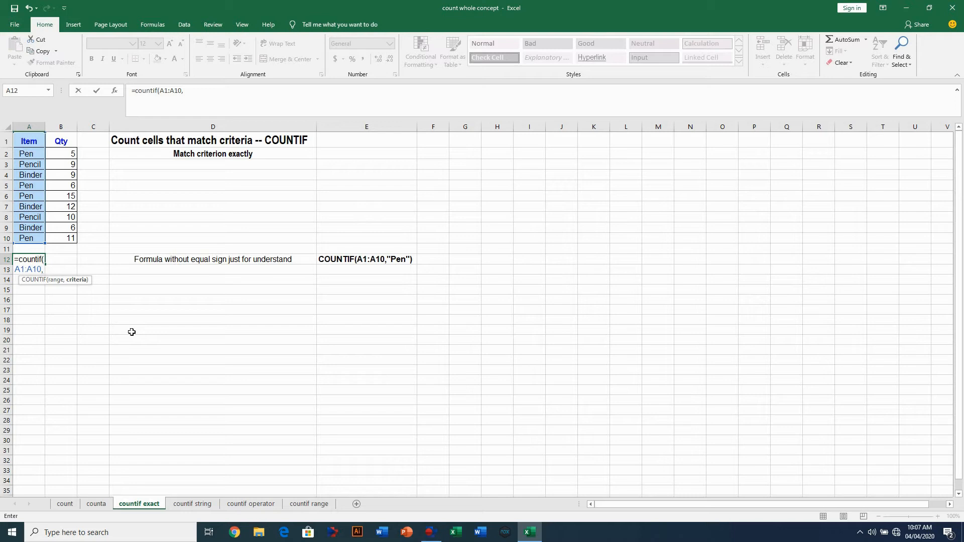
type("\"pe")
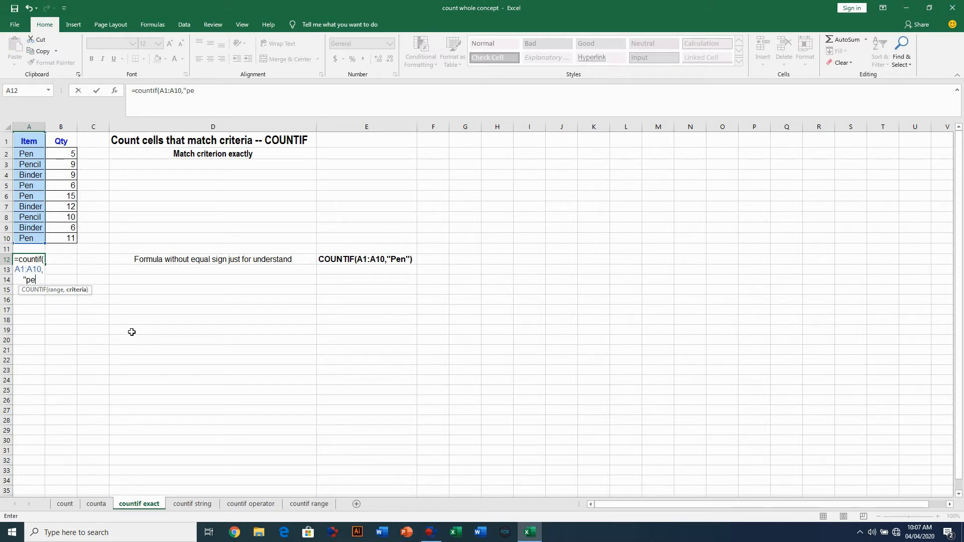
type("n\")")
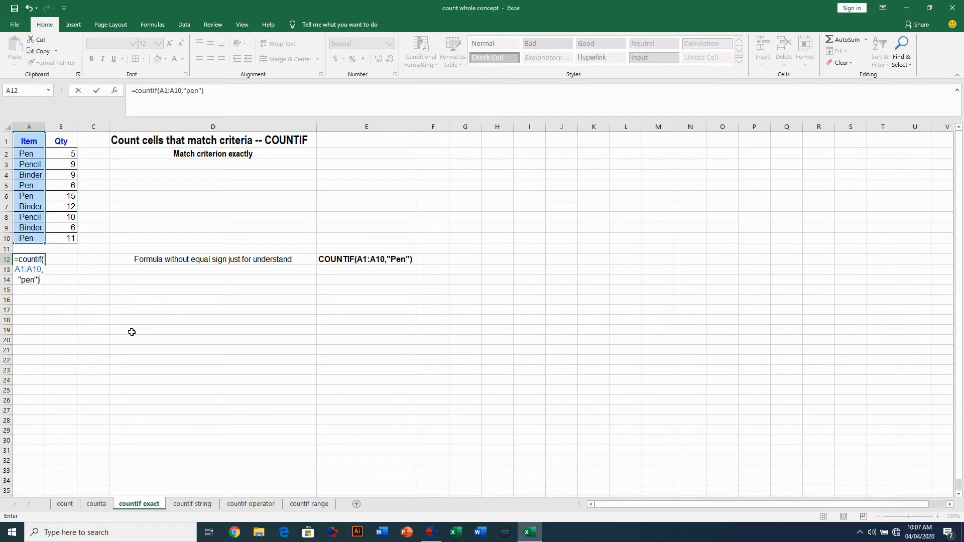
key("Return")
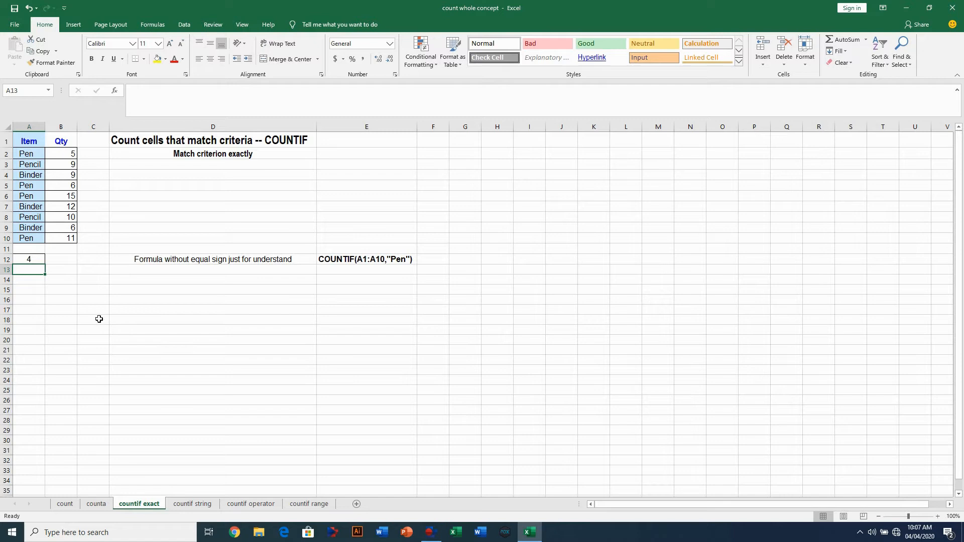
left_click(31, 258)
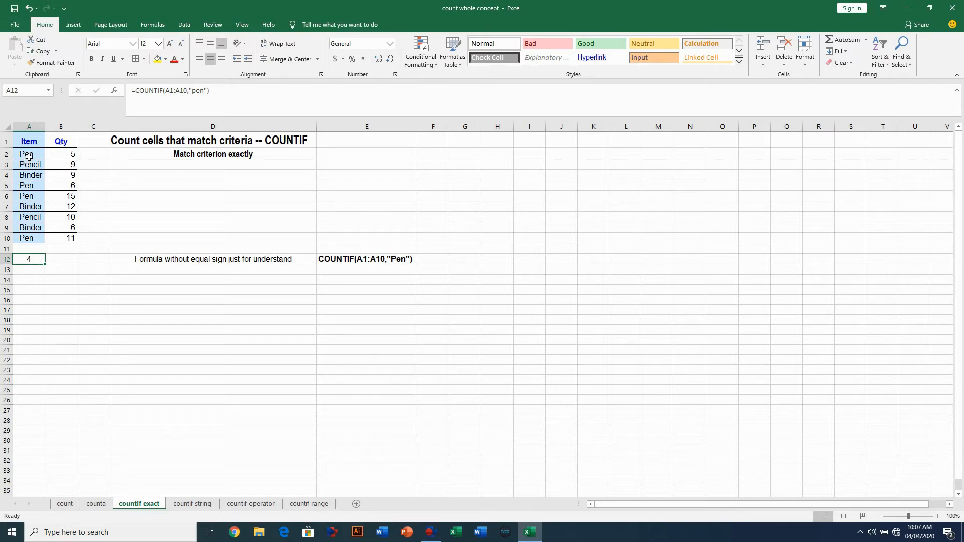
- Type pen in B12 and change A12 to =COUNTIF(A1:A10,B12), referencing B12
left_click(68, 258)
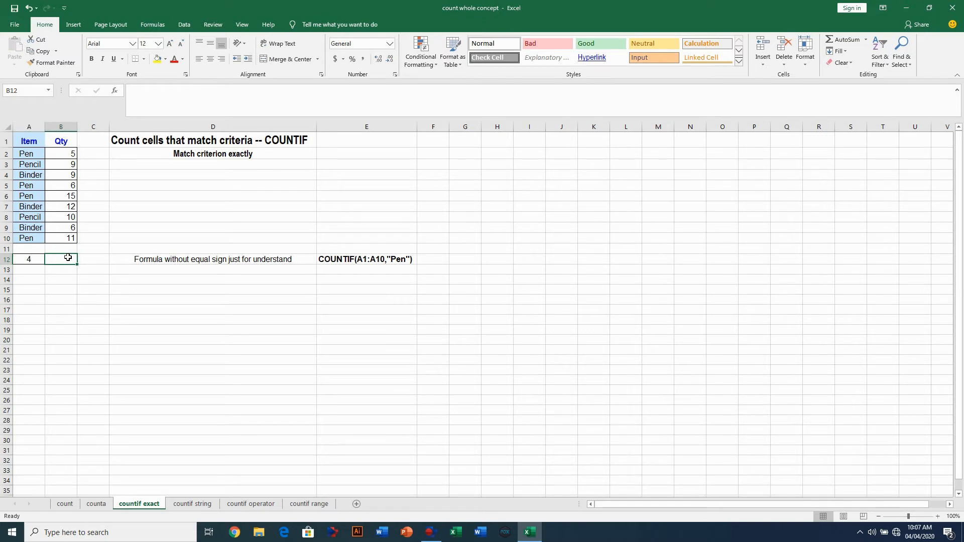
type("pen")
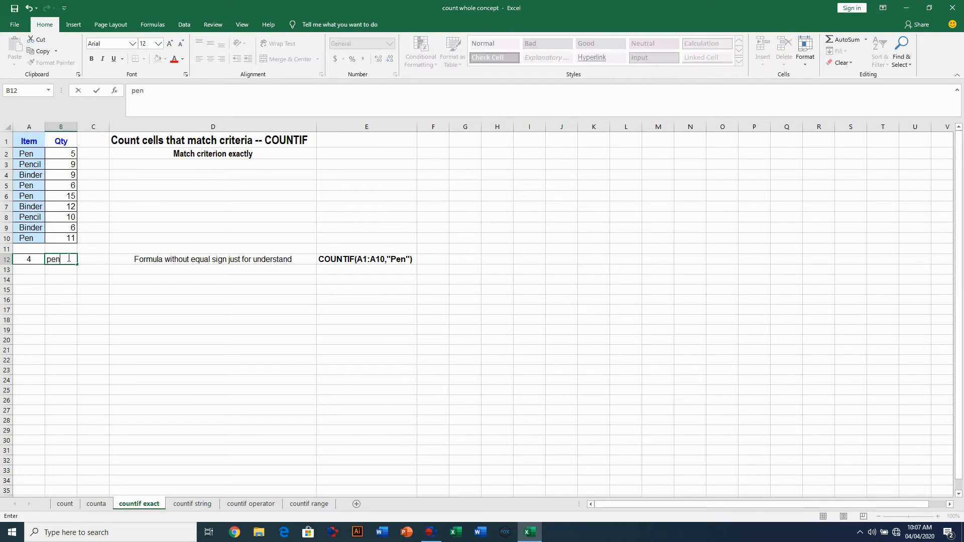
left_click(64, 279)
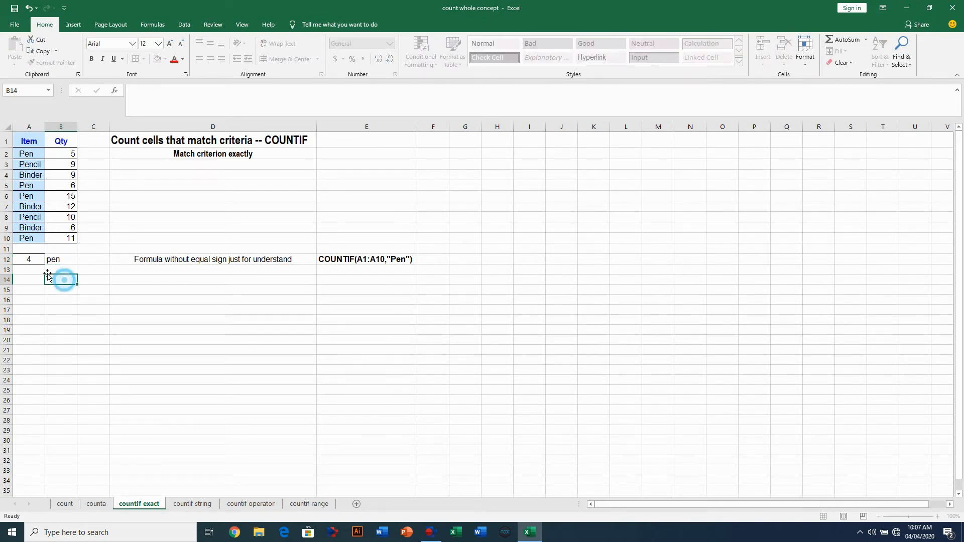
left_click(28, 257)
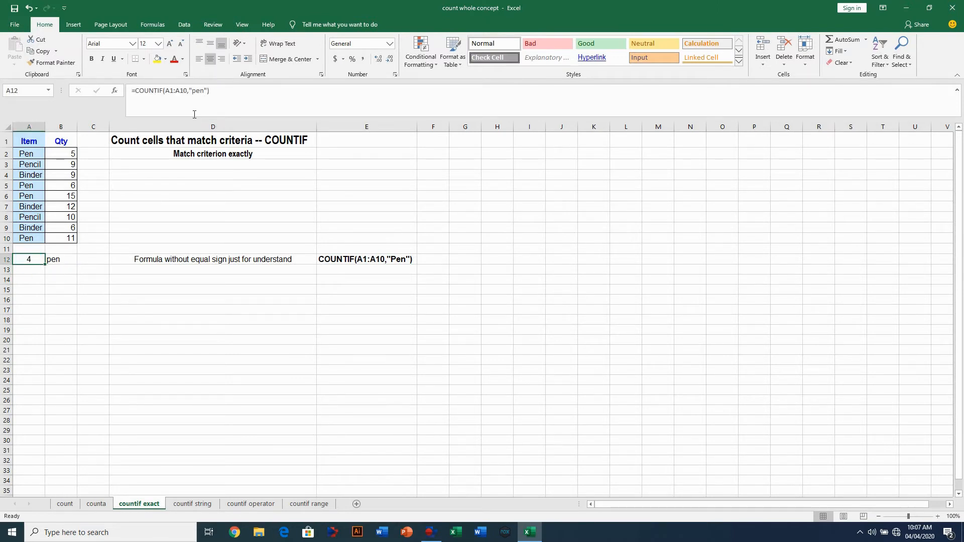
left_click(208, 90)
left_click_drag(206, 90, 192, 93)
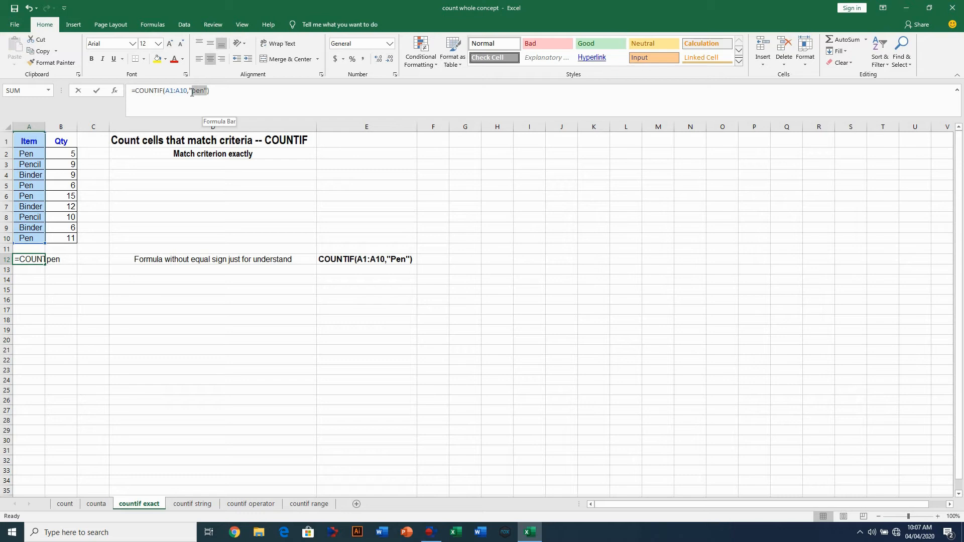
key("BackSpace")
left_click(58, 259)
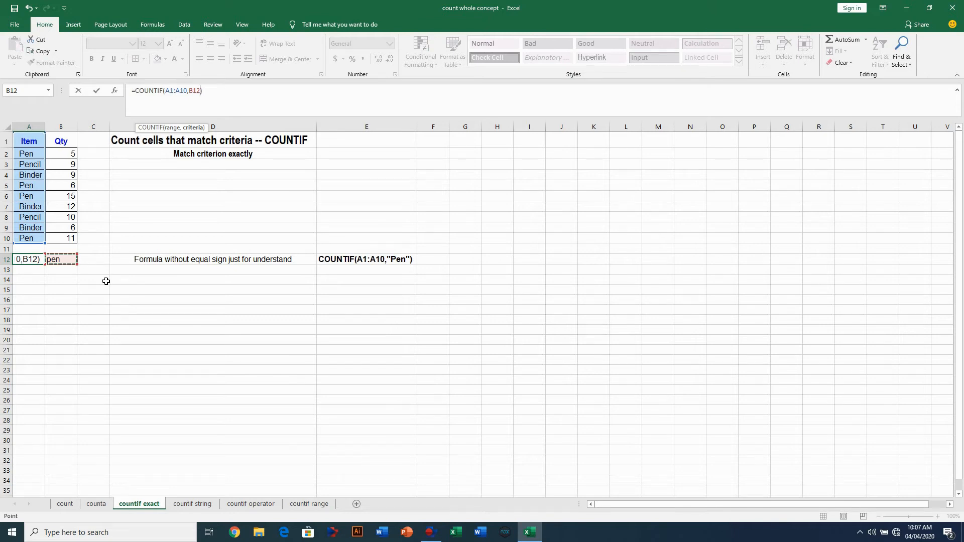
key("Return")
- Test B12 with binder, then pencil (count 2), before moving to the countif string sheet
left_click(60, 258)
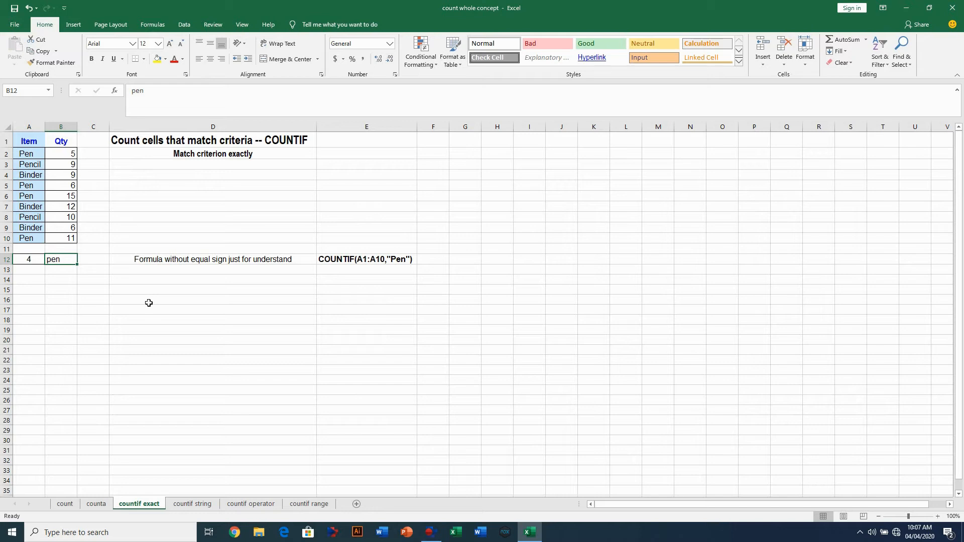
type("binder")
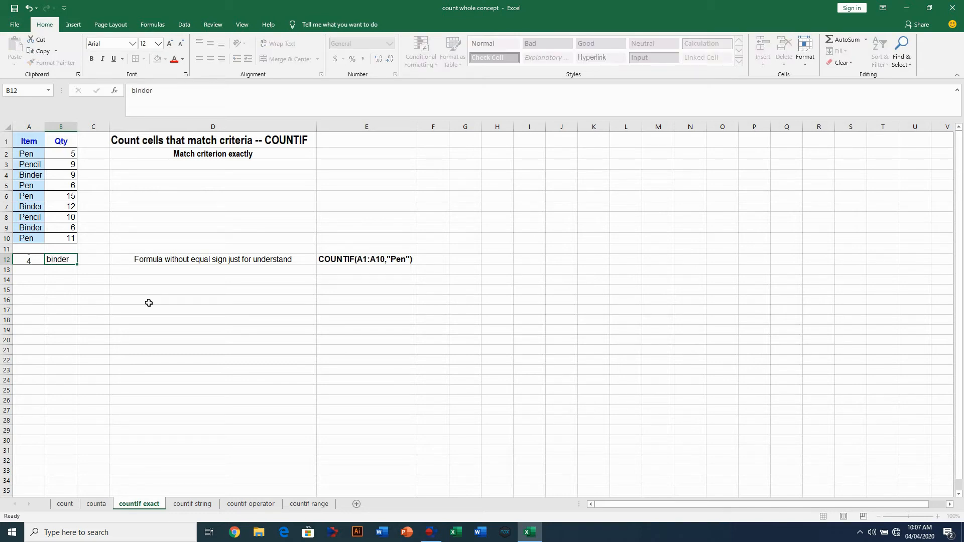
key("Return")
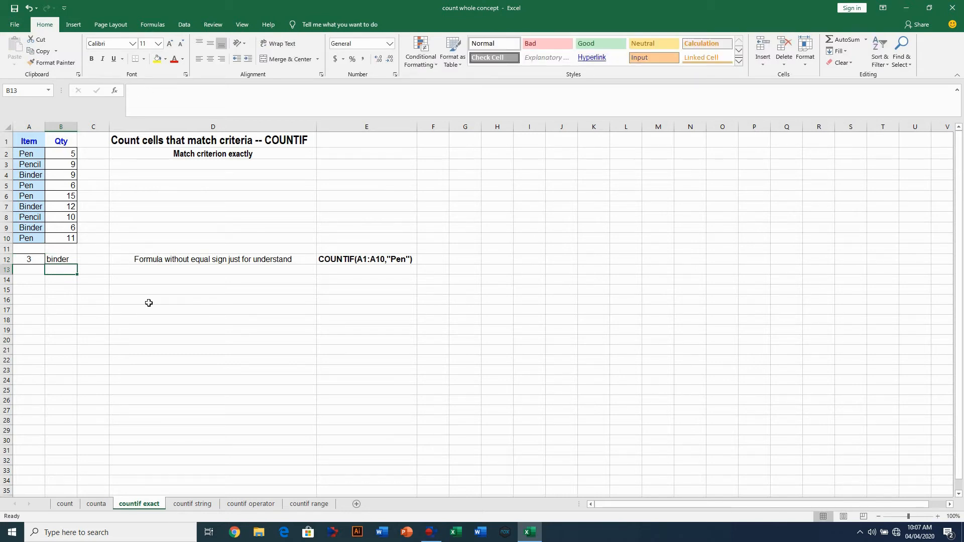
left_click(65, 257)
type("pencil")
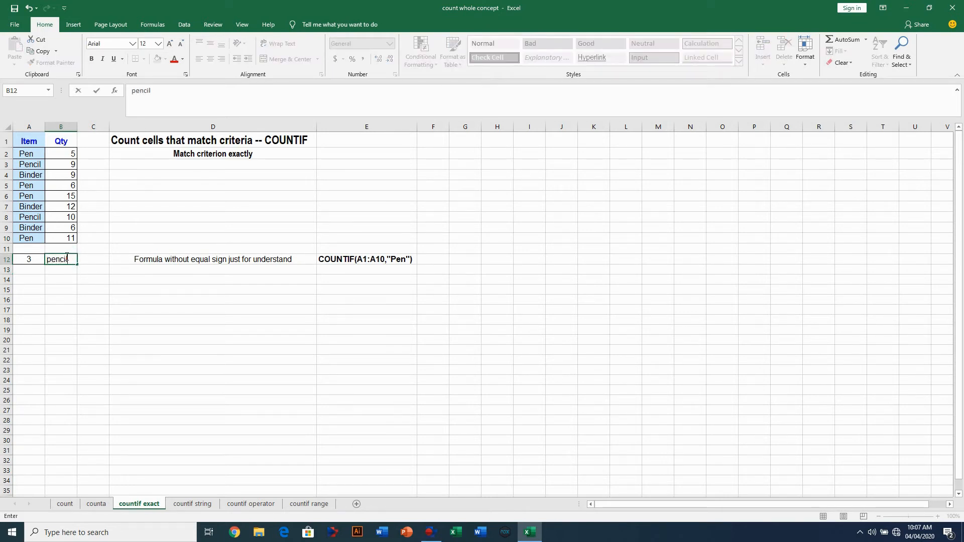
key("Return")
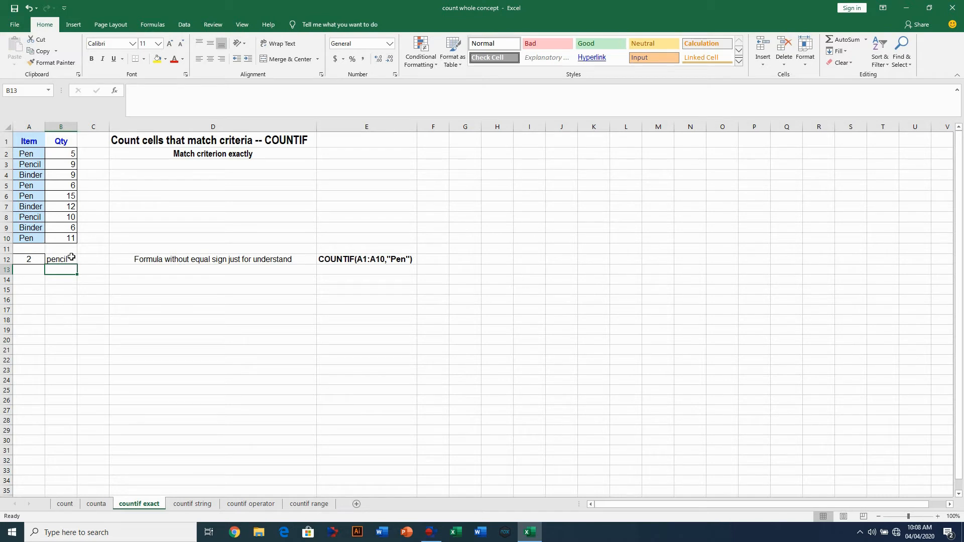
left_click(197, 502)
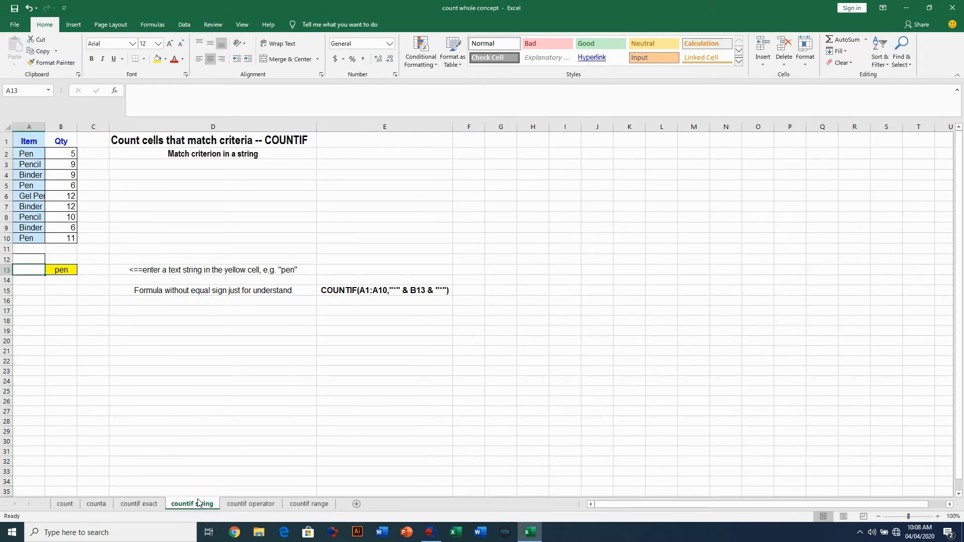
- Enter =COUNTIF(A1:A10,"*"&B13&"*") in A13, counting 6 items containing pen
left_click(23, 269)
type("=")
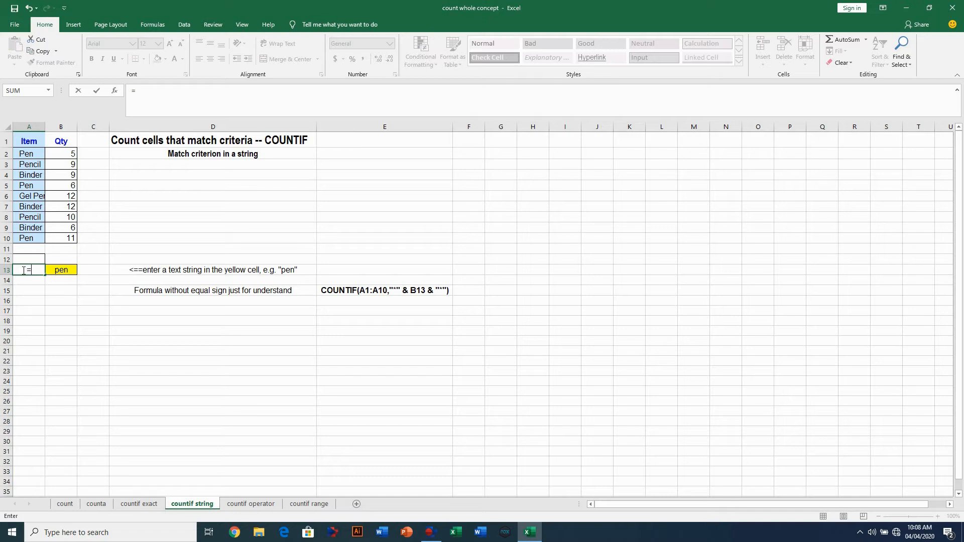
type("count")
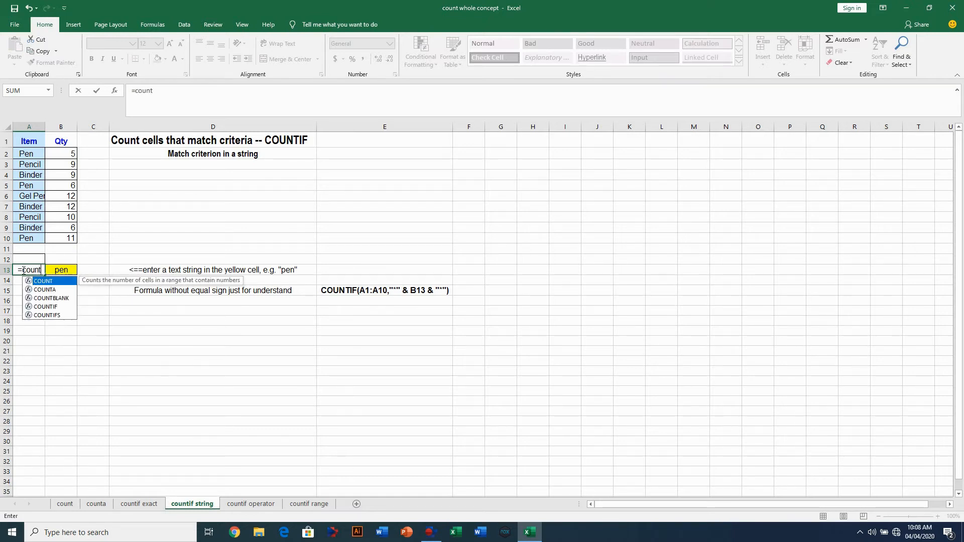
type("if")
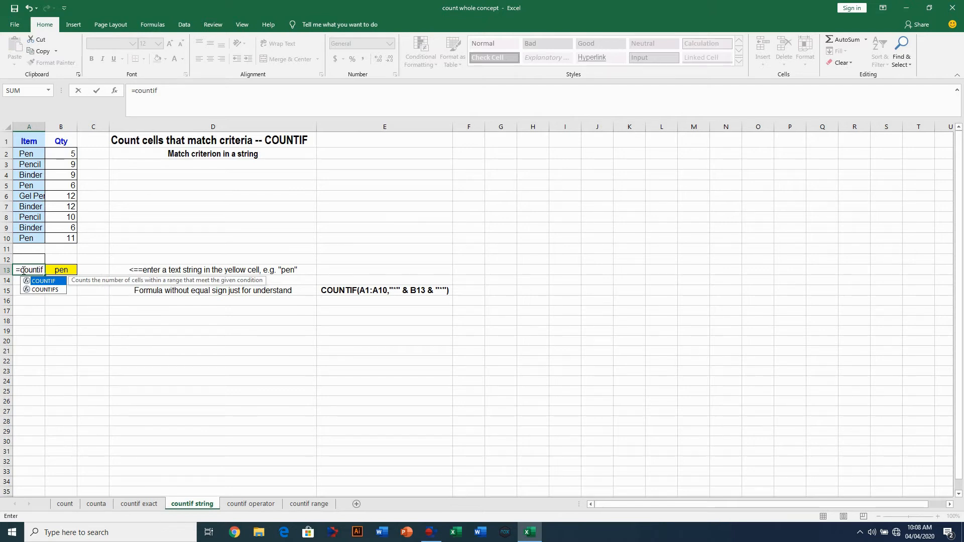
type("(")
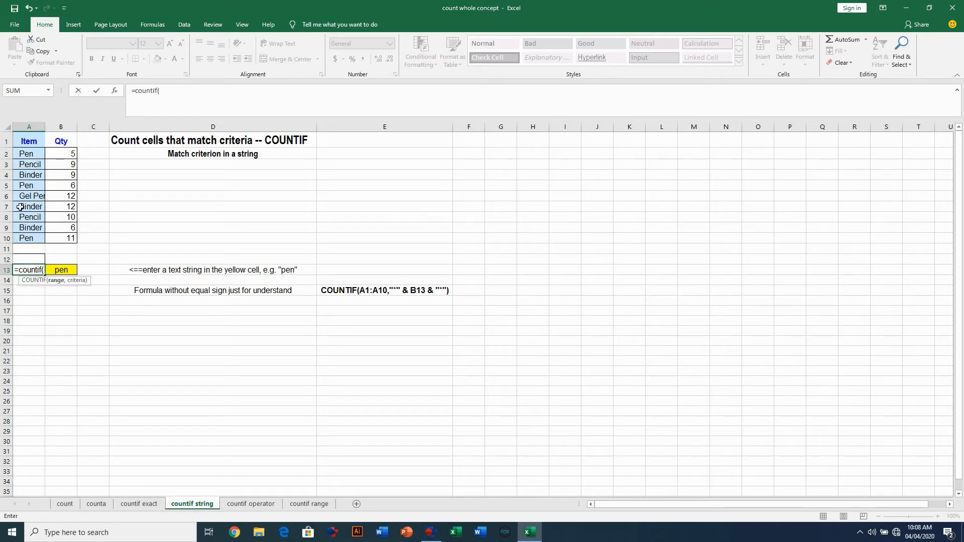
left_click_drag(28, 141, 32, 238)
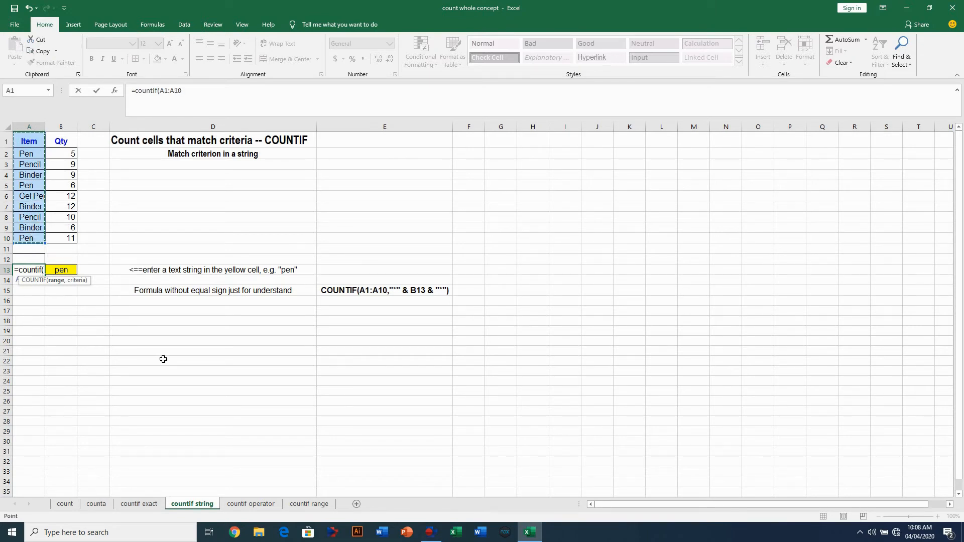
type(",")
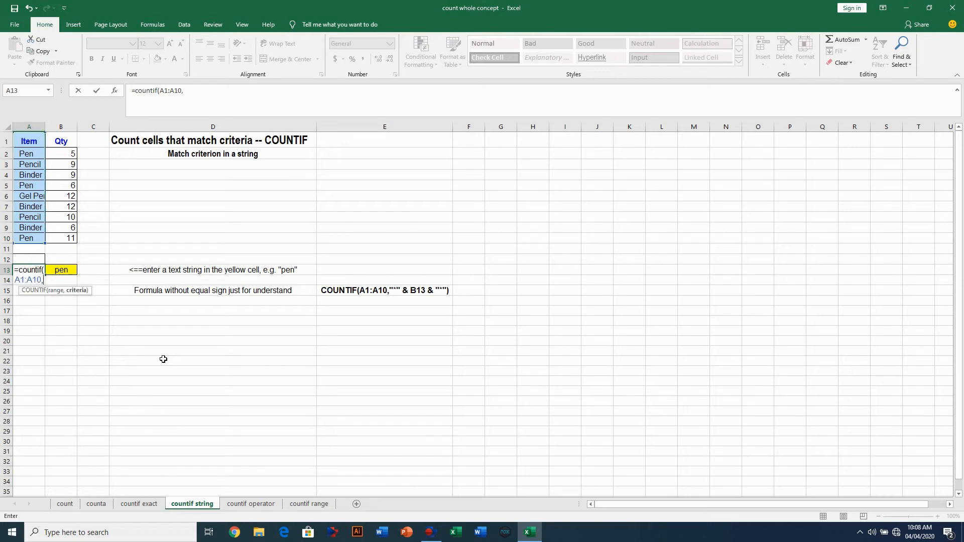
type("\"*")
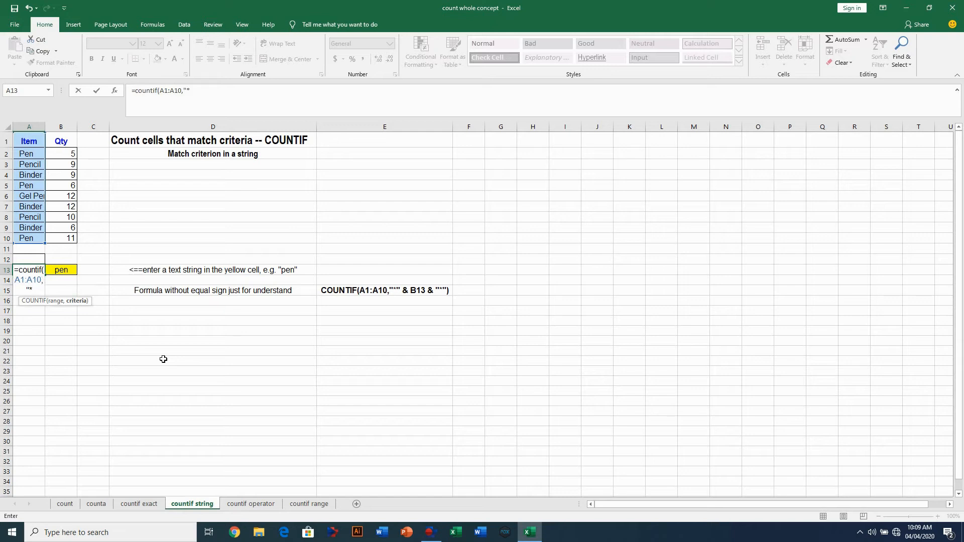
type("\"&")
left_click(61, 272)
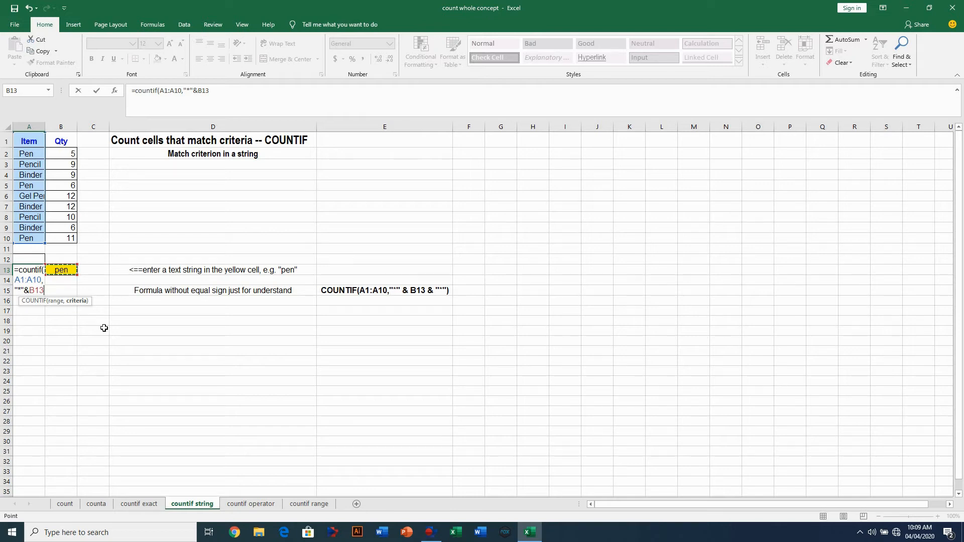
type("& ")
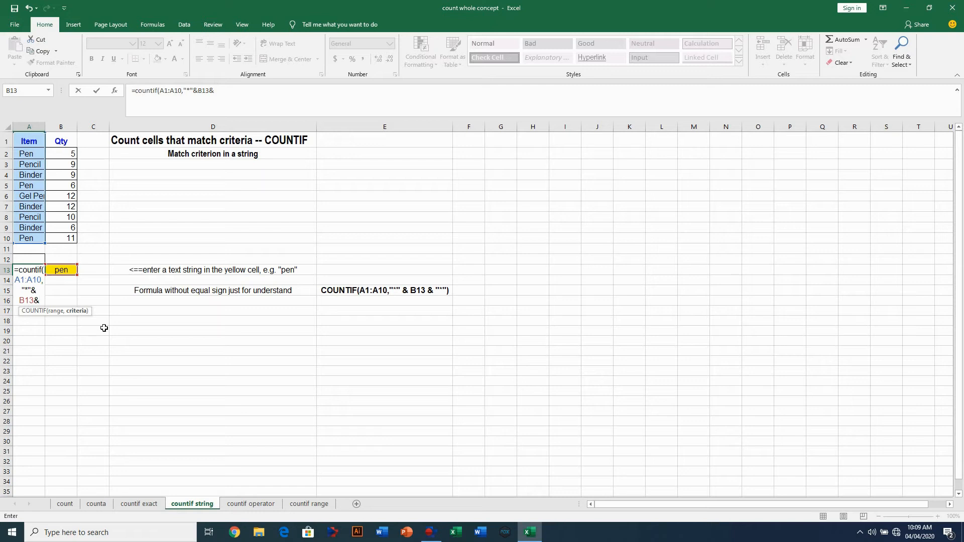
type("\"*\")")
key("Return")
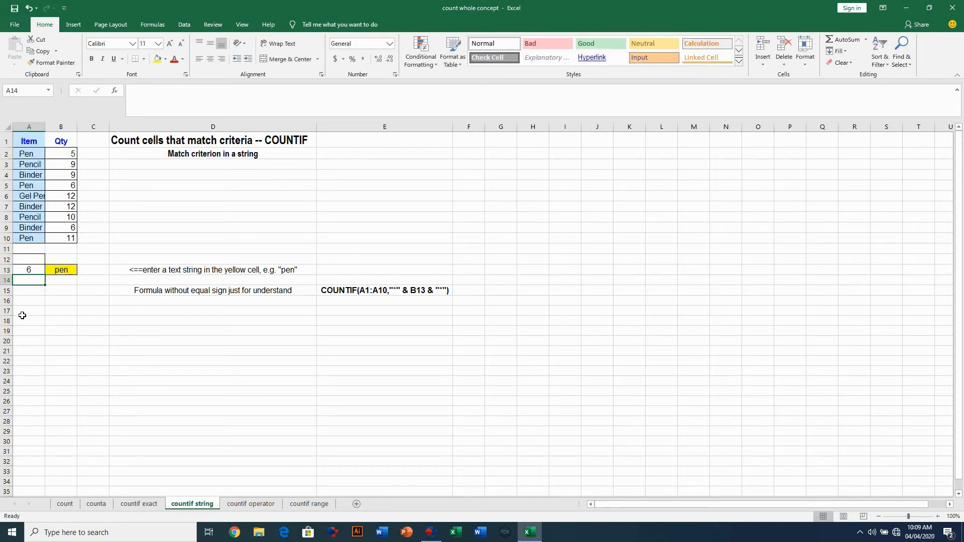
- Replace pen with e in B13 so A13 counts 10 items containing e
left_click(27, 268)
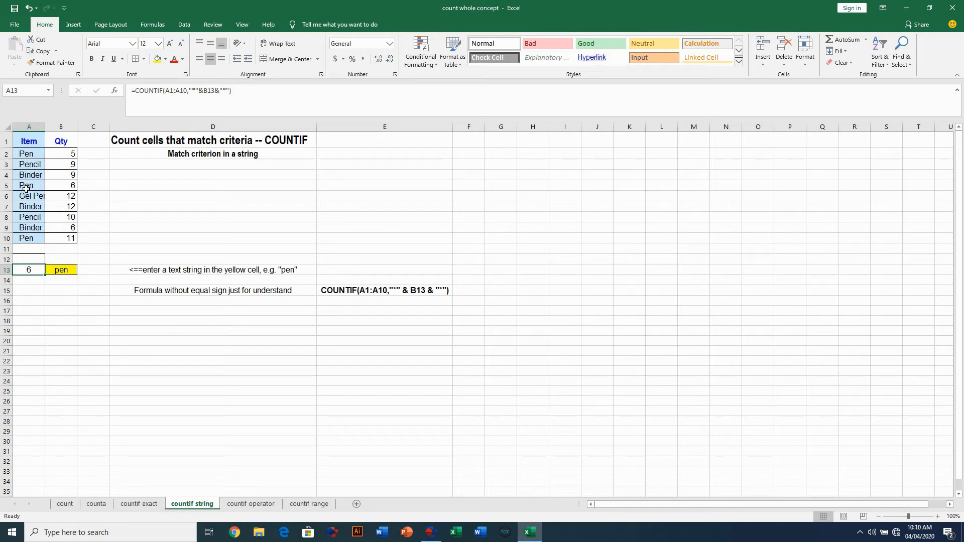
left_click(70, 266)
double_click(69, 267)
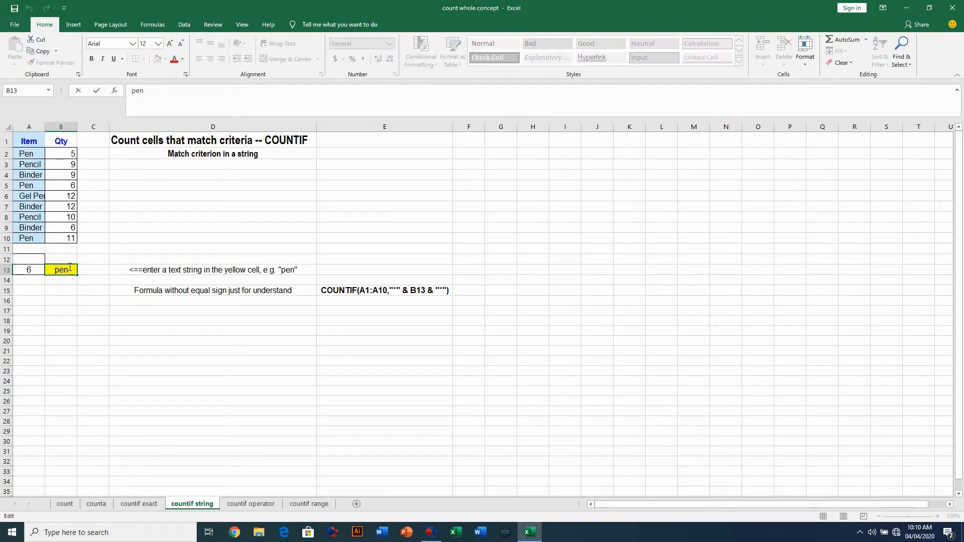
key("BackSpace")
key("BackSpace")
key("BackSpace")
type("e")
key("Return")
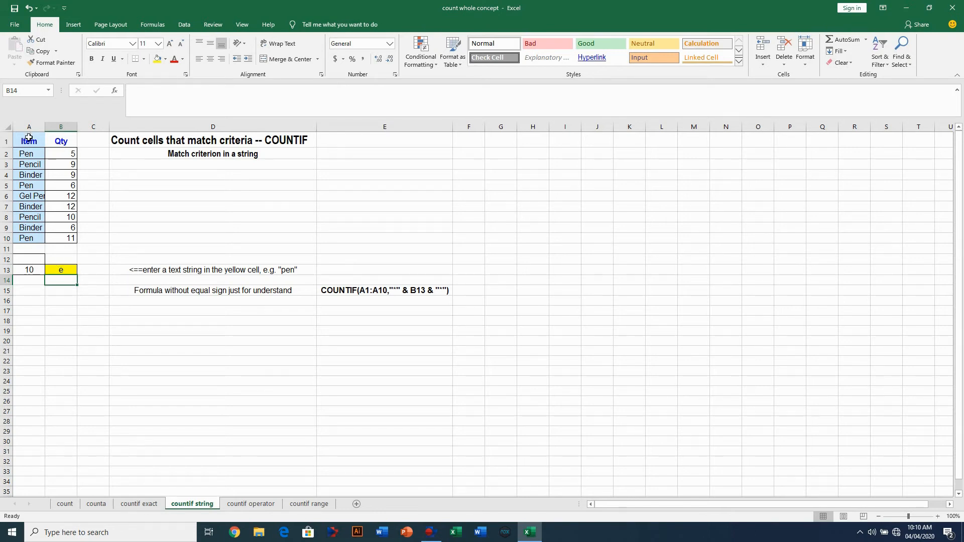
- Change B13 to pencil so A13 returns 2, then go to the countif operator sheet
double_click(64, 269)
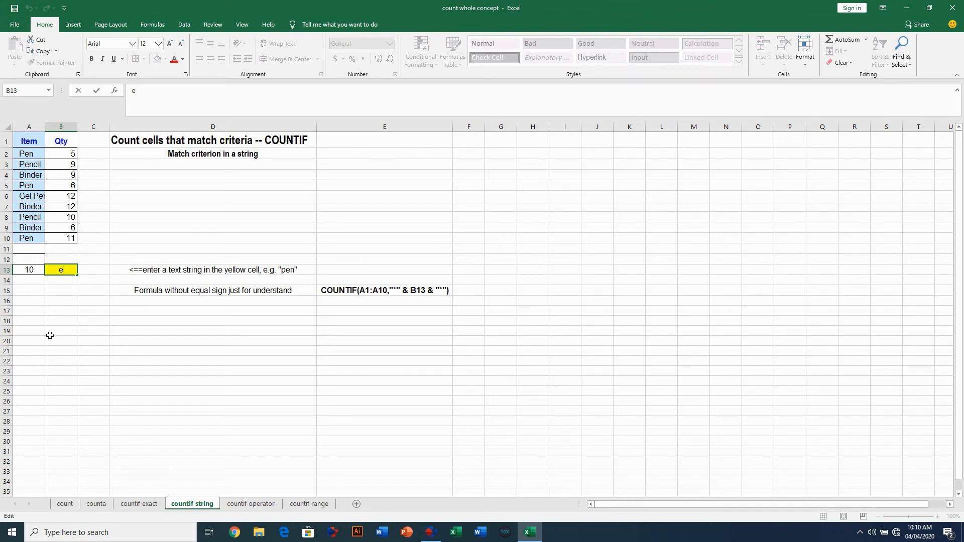
left_click_drag(68, 269, 53, 279)
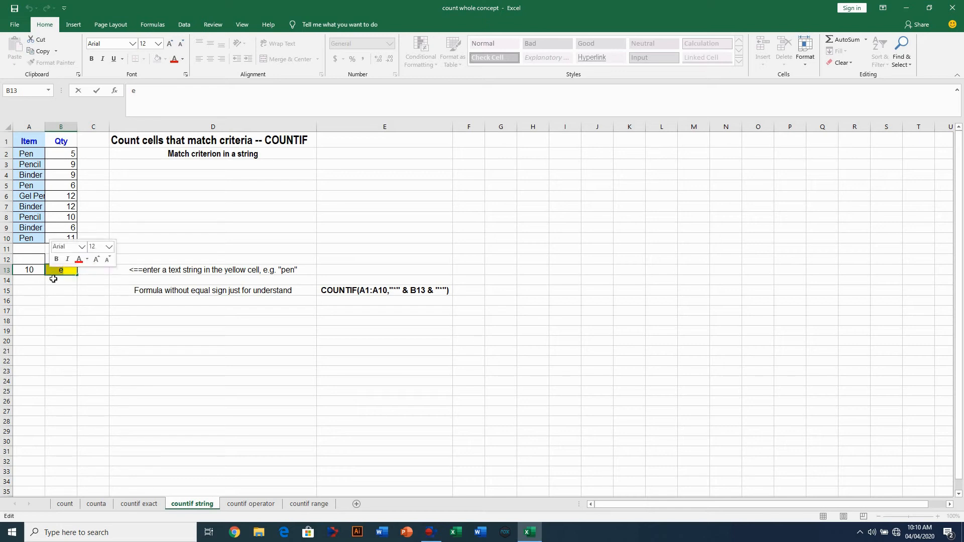
type("pencil")
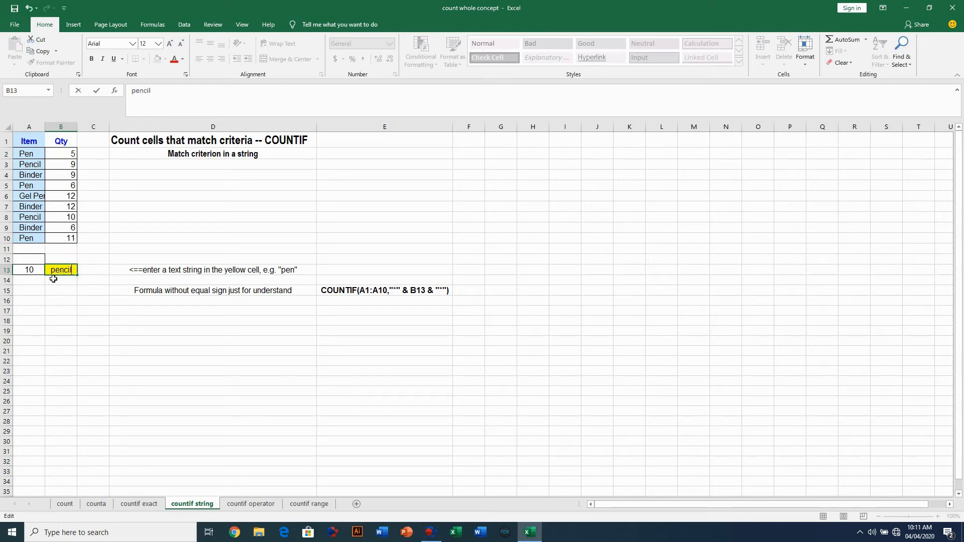
key("Return")
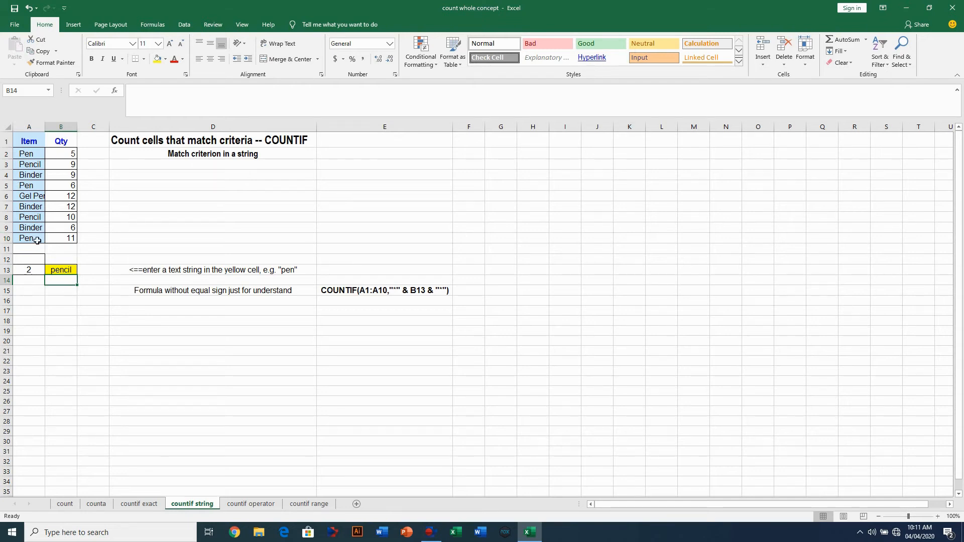
left_click(244, 507)
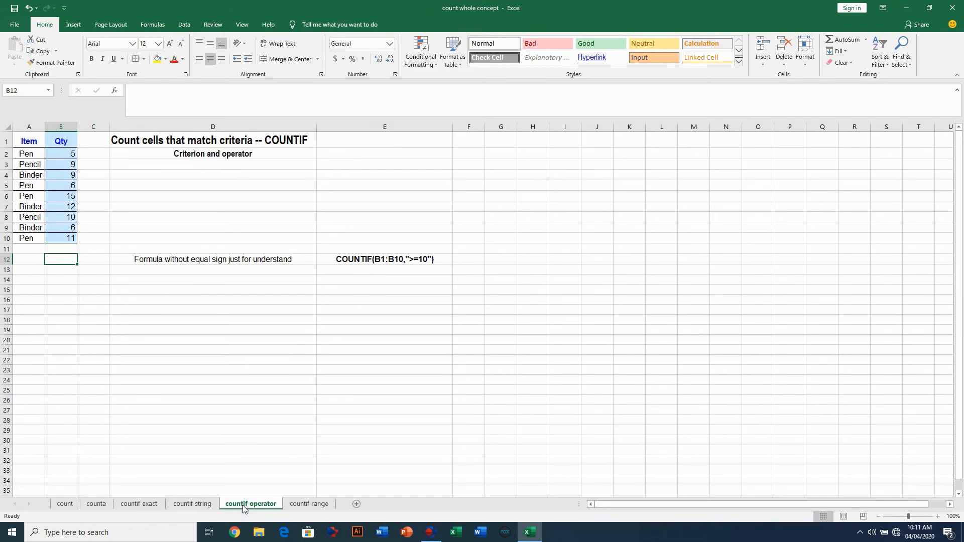
- Enter =COUNTIF(B1:B10,">=10") in B12, counting 4 quantities of at least 10
left_click(60, 267)
type("=count")
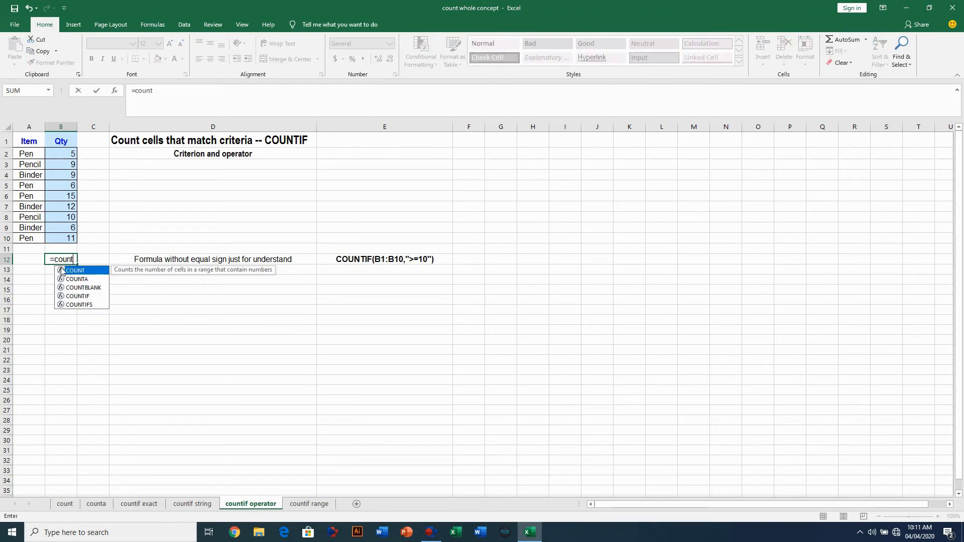
type("if")
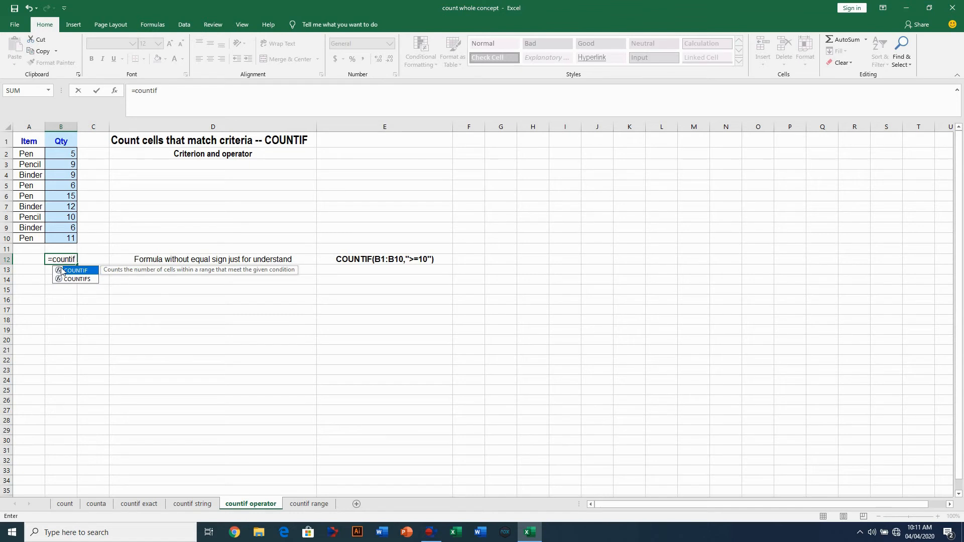
type("(")
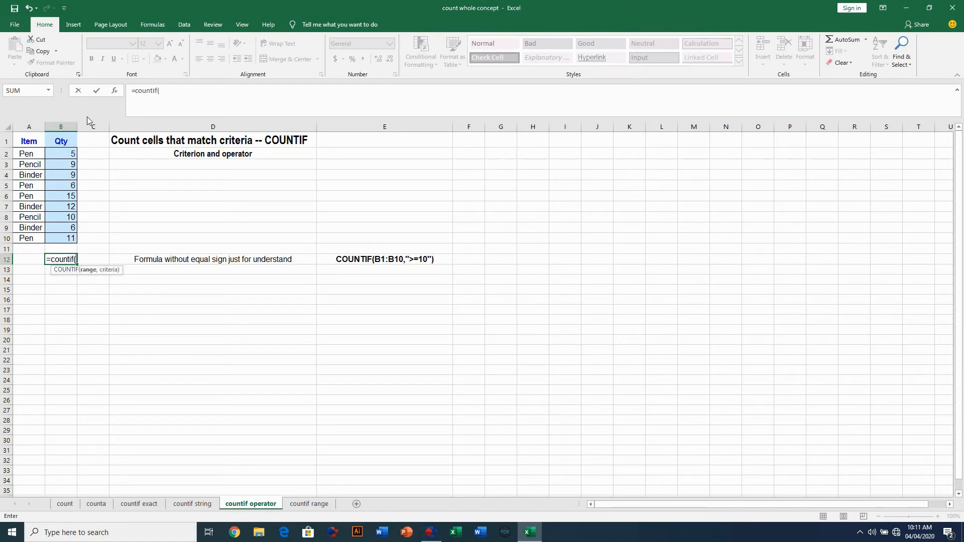
left_click_drag(66, 139, 67, 239)
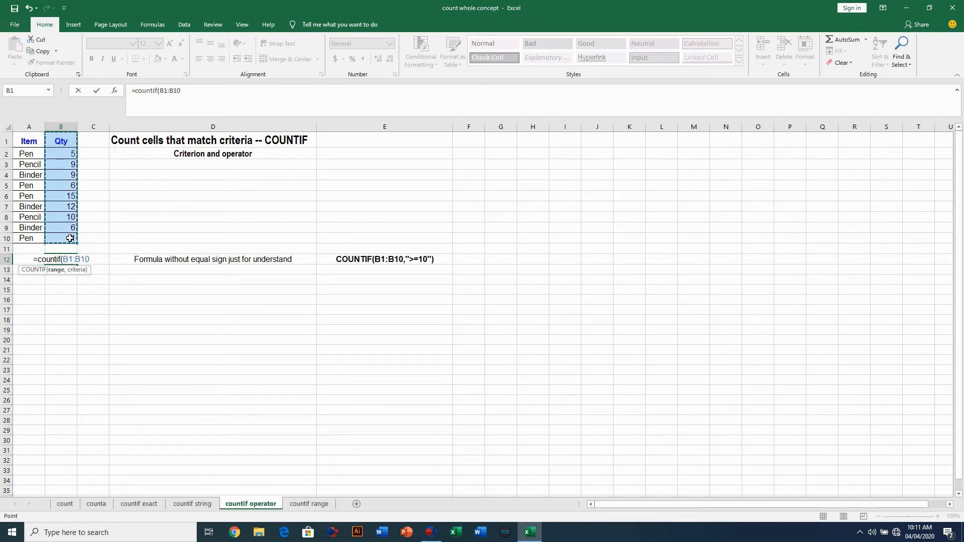
type(",")
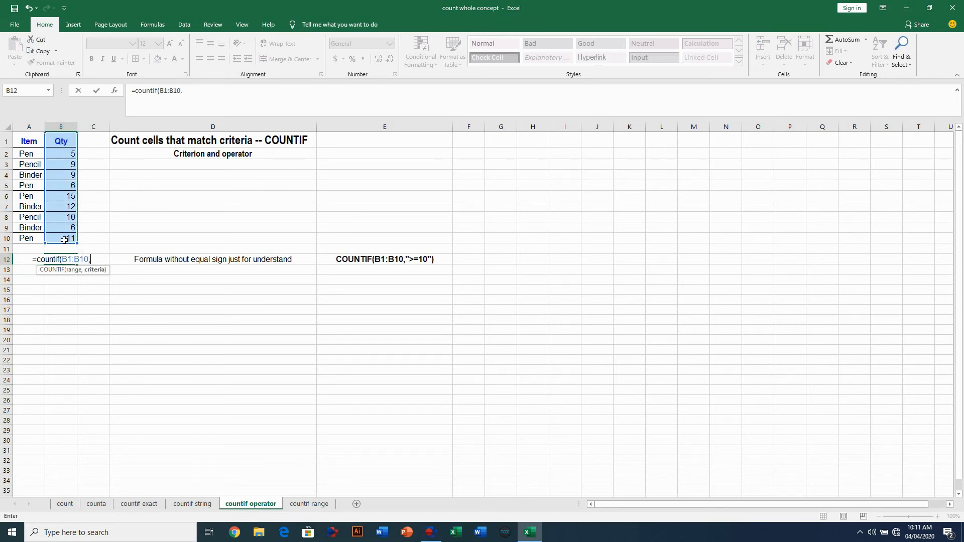
type("\">=")
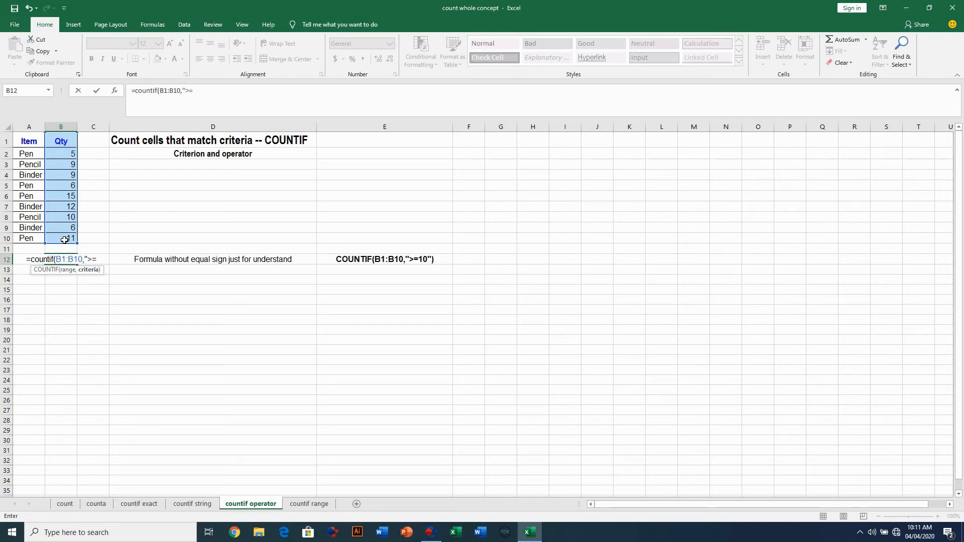
type("10")
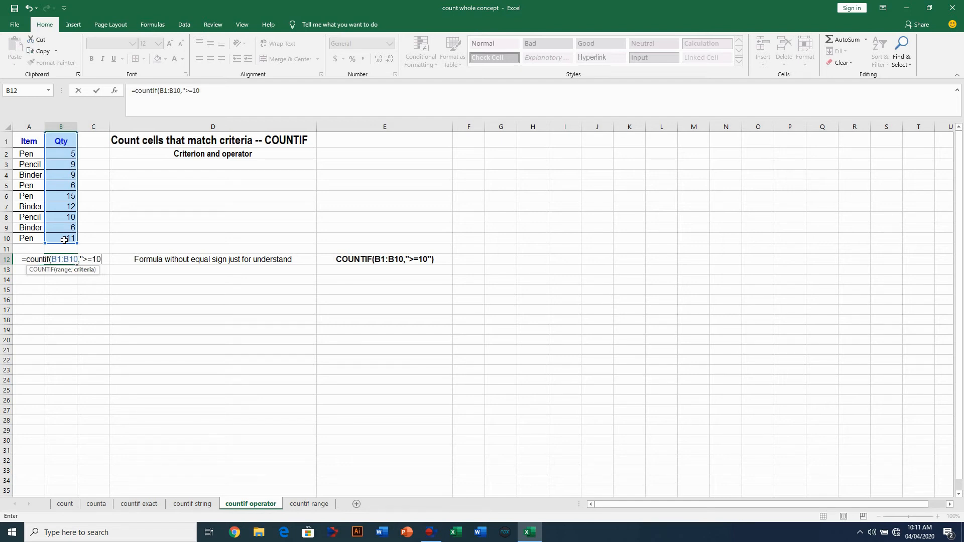
type("\"")
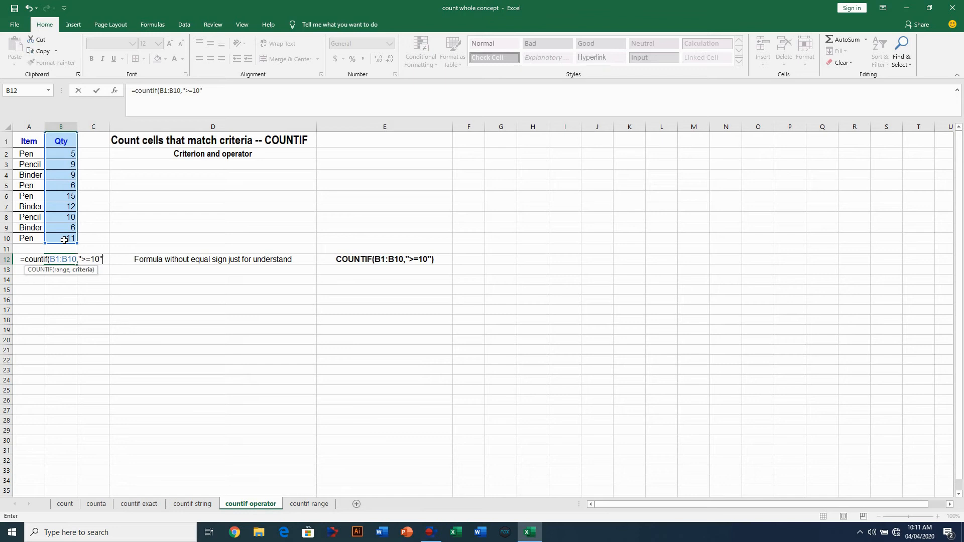
type(")")
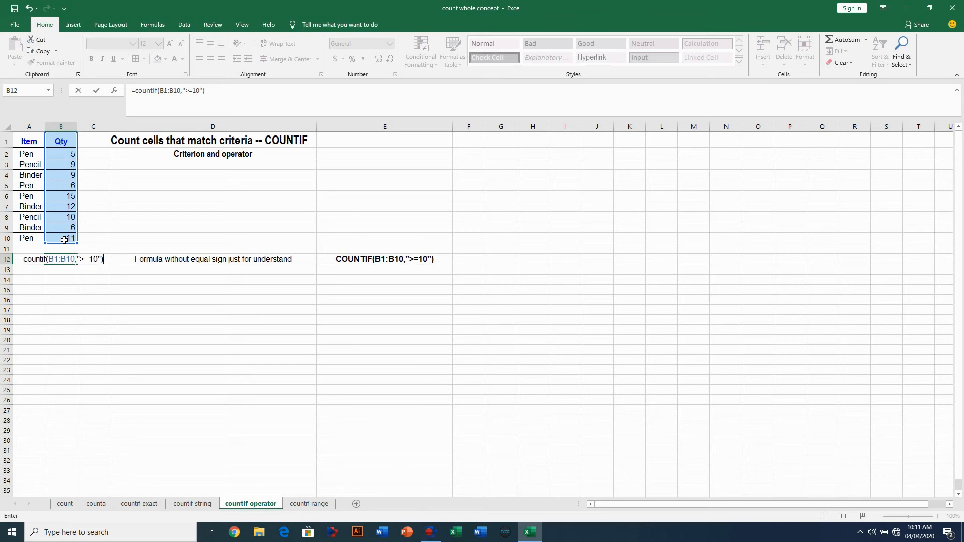
key("Return")
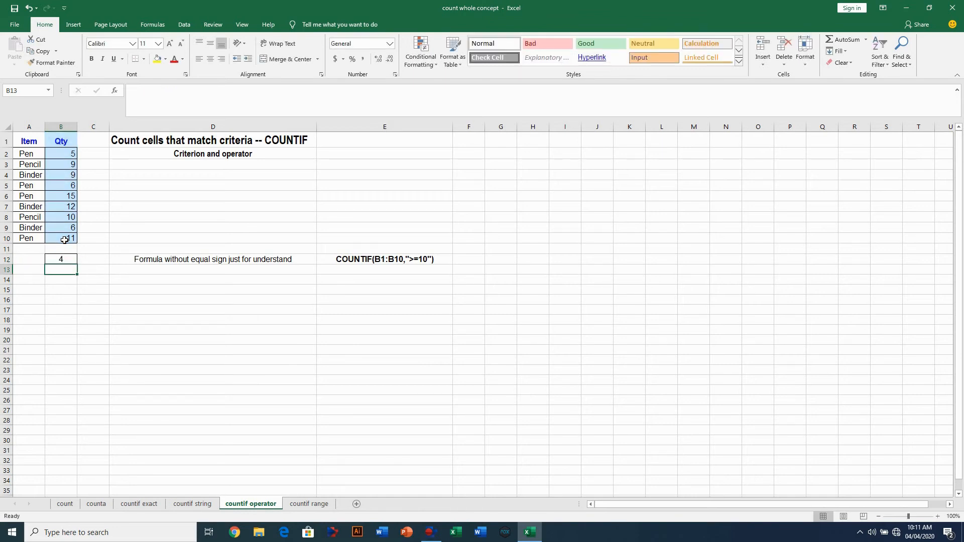
left_click(62, 257)
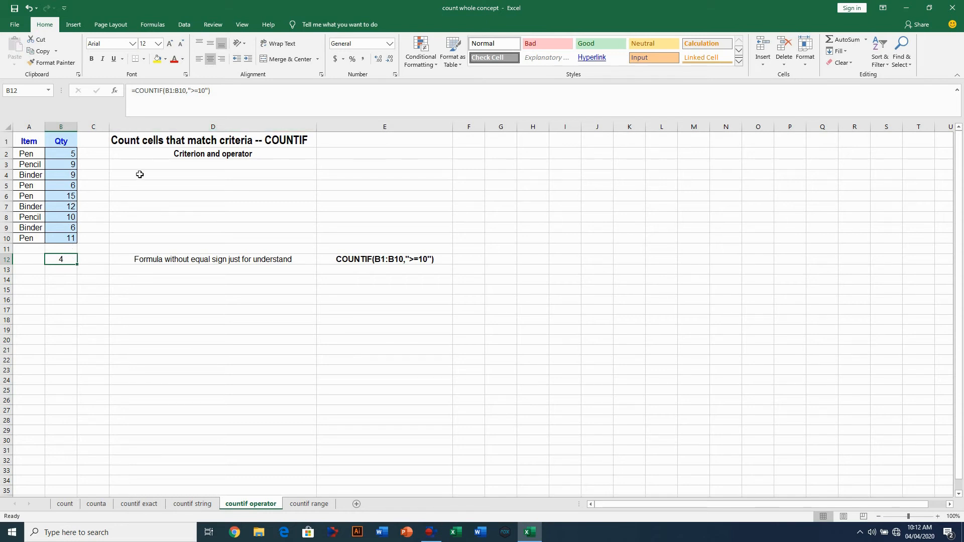
- Change B12's criterion from ">=10" to ">=9"
left_click(203, 91)
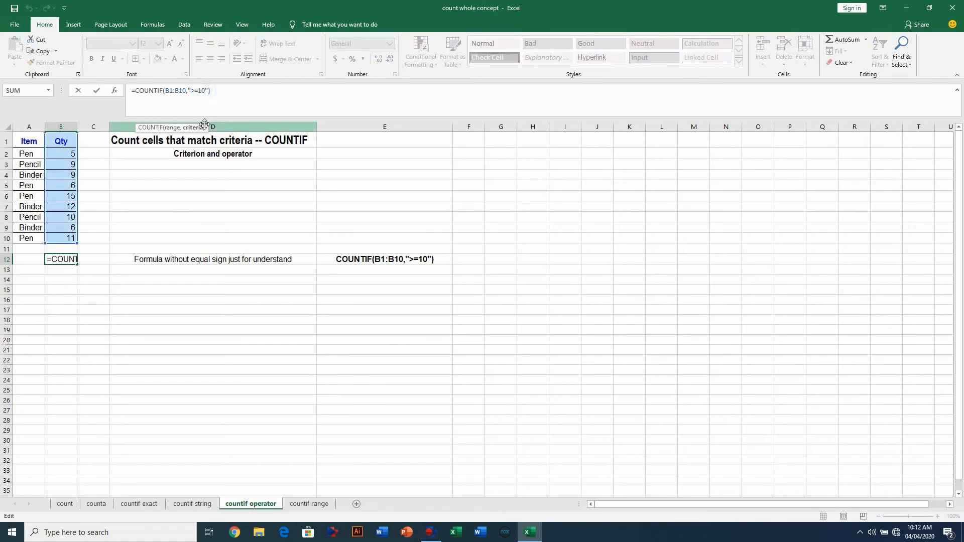
key("BackSpace")
key("BackSpace")
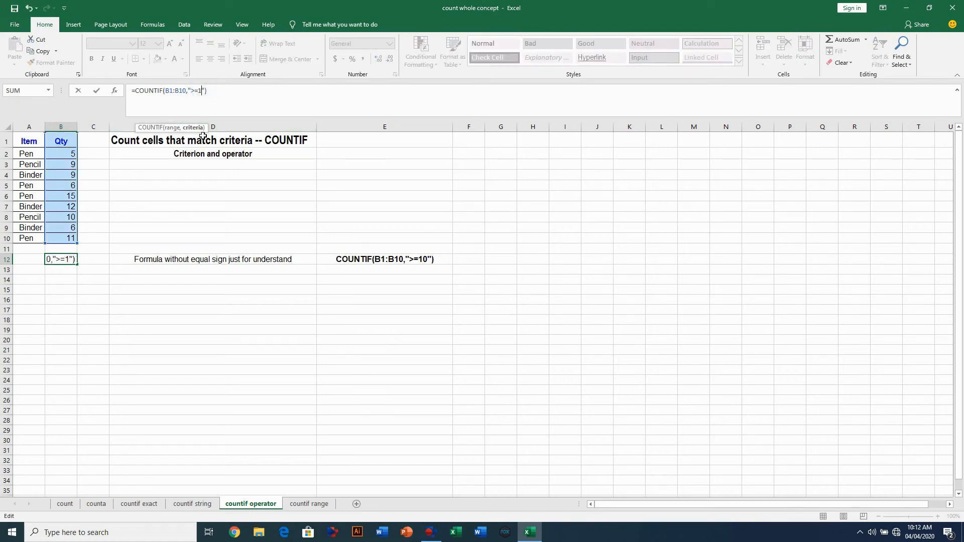
type("9")
key("Return")
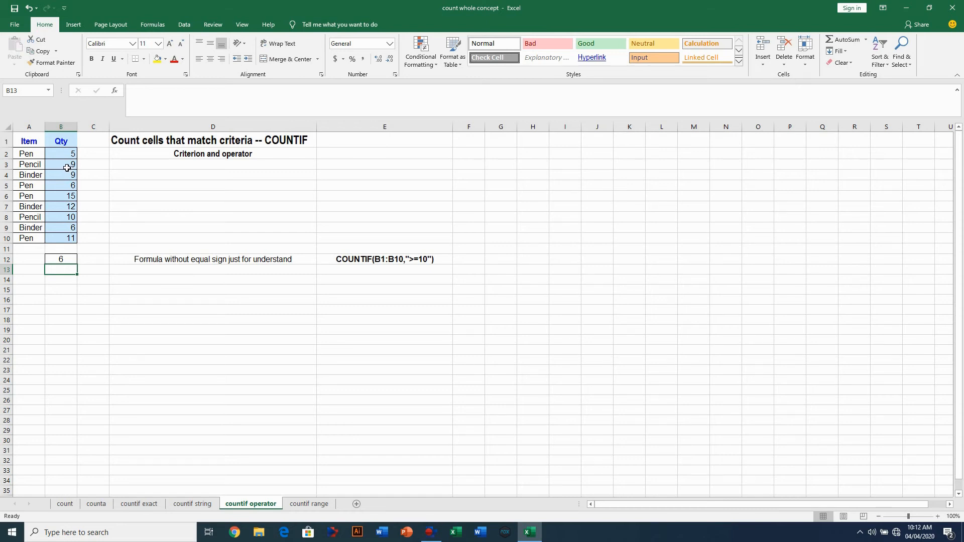
- Switch B12's criterion to "<=9", so it counts 5 quantities
left_click(61, 259)
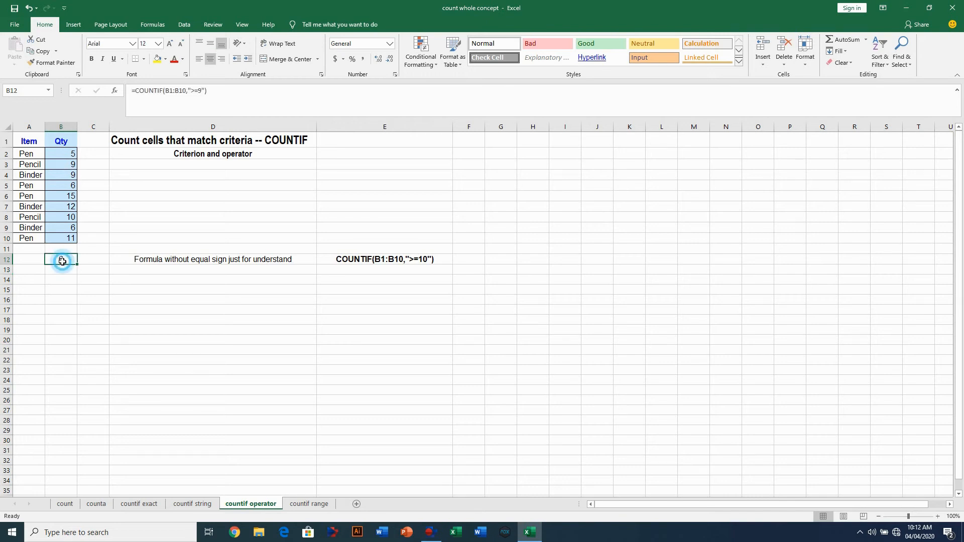
left_click(192, 91)
type("<")
key("Return")
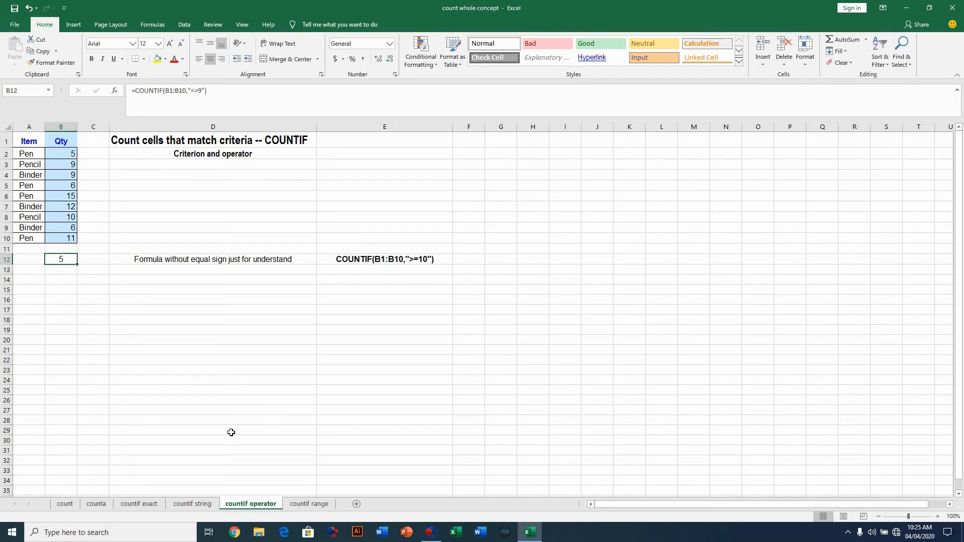
- On the countif range sheet, enter =COUNTIF(B1:B10,">=5")-COUNTIF(B1:B10,">10") in B12 to count values 5 to 10
left_click(304, 504)
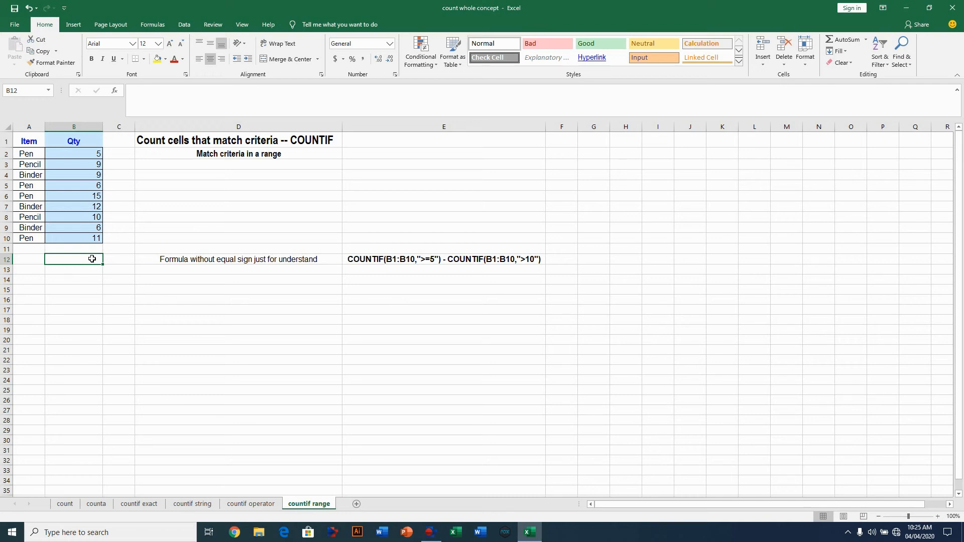
type("=")
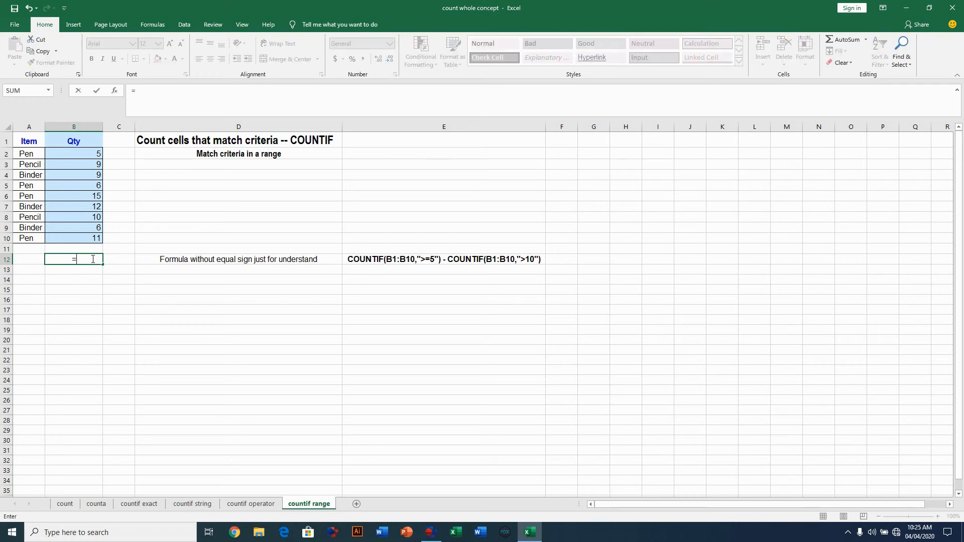
type("c")
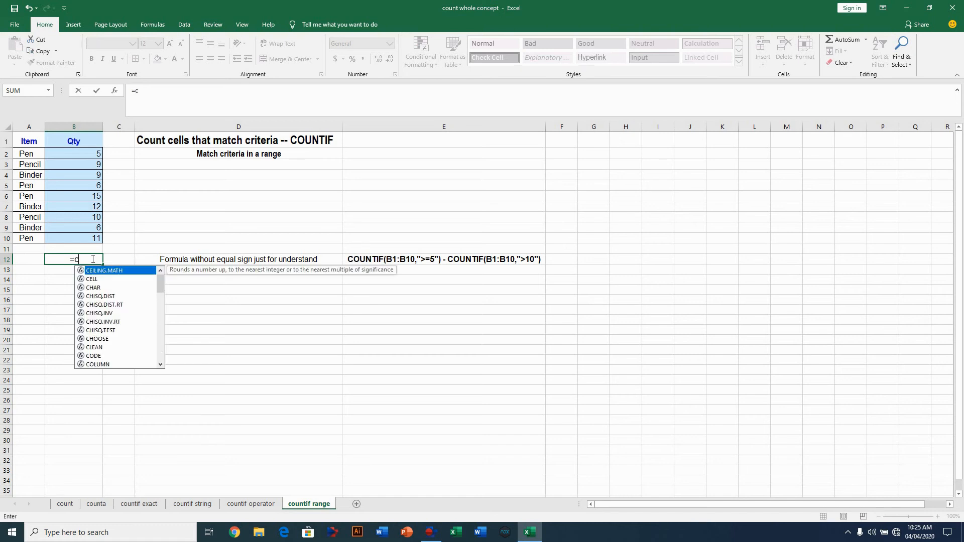
type("ountif")
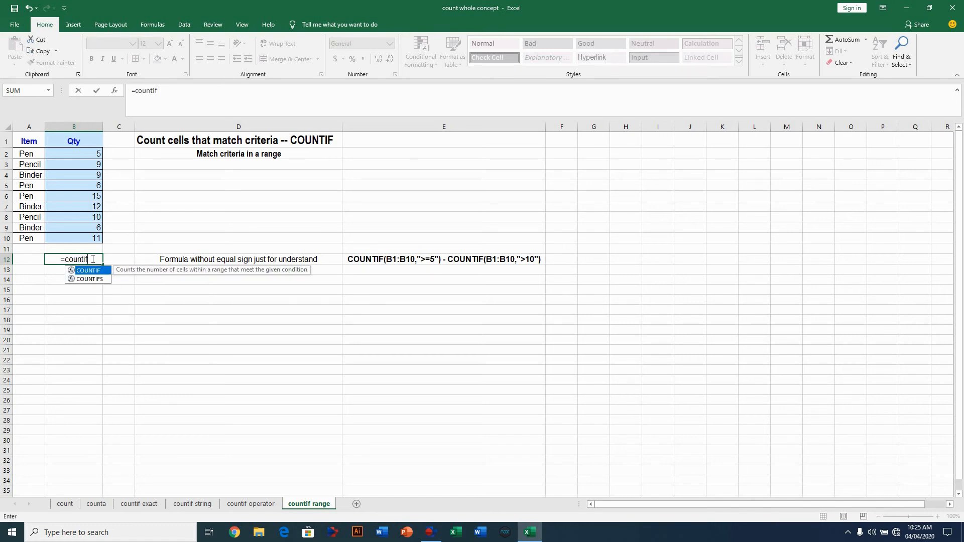
type("(")
left_click_drag(75, 134, 75, 238)
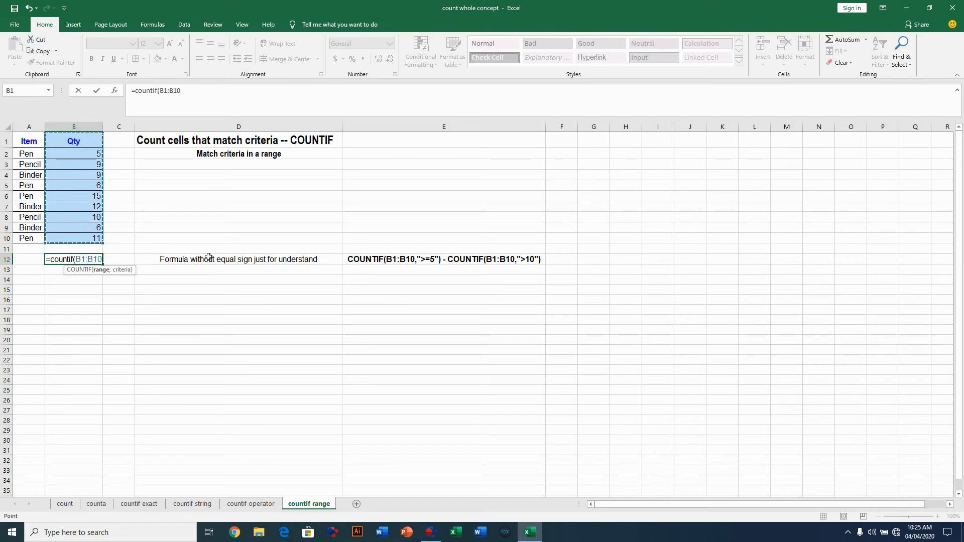
type(",")
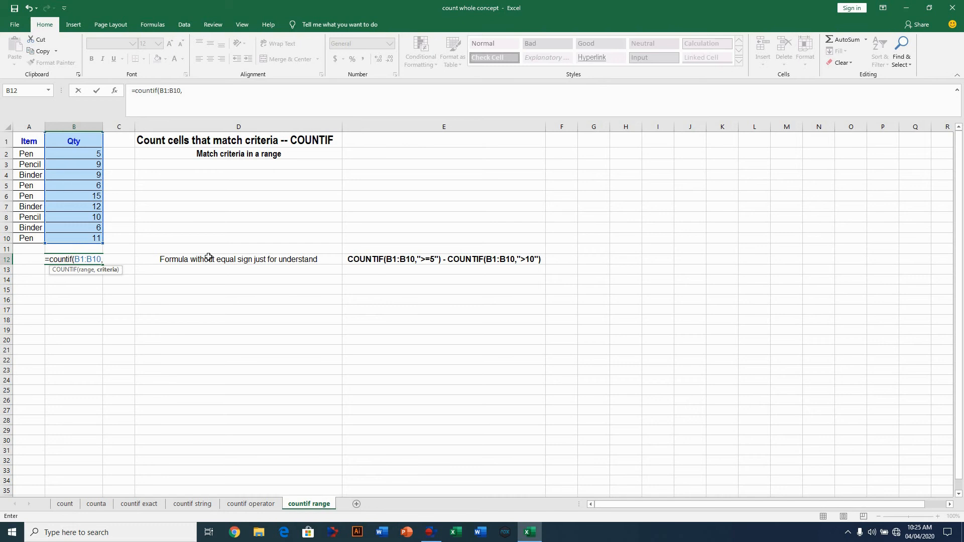
type("\"")
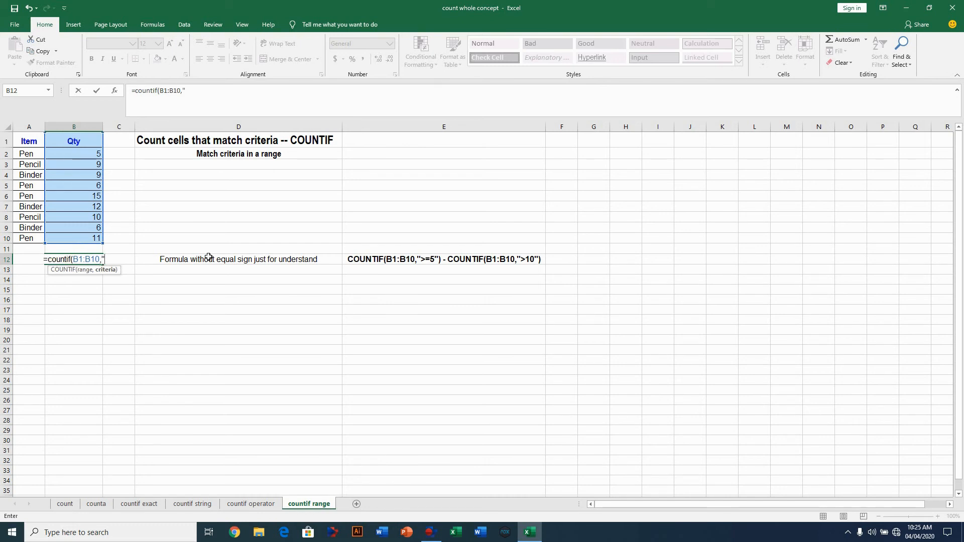
type(">")
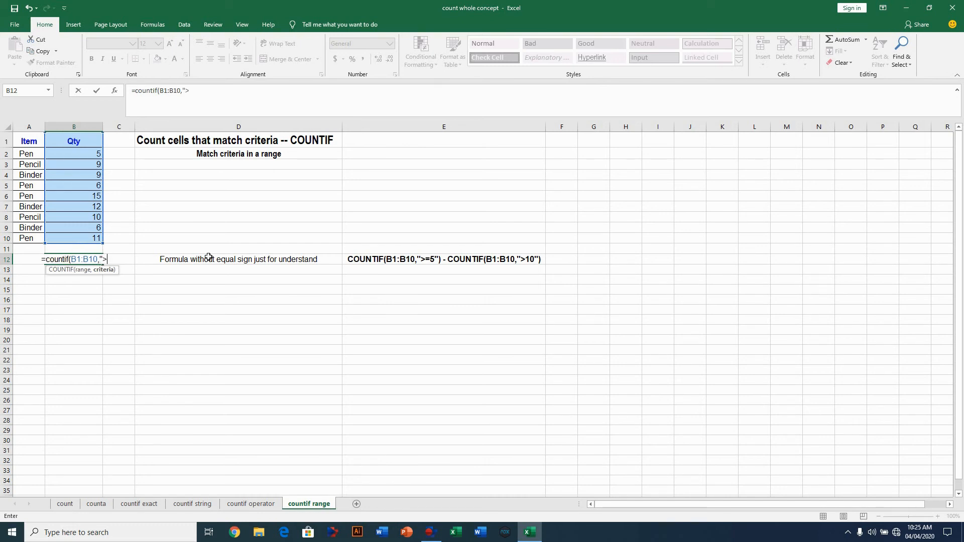
type("=5")
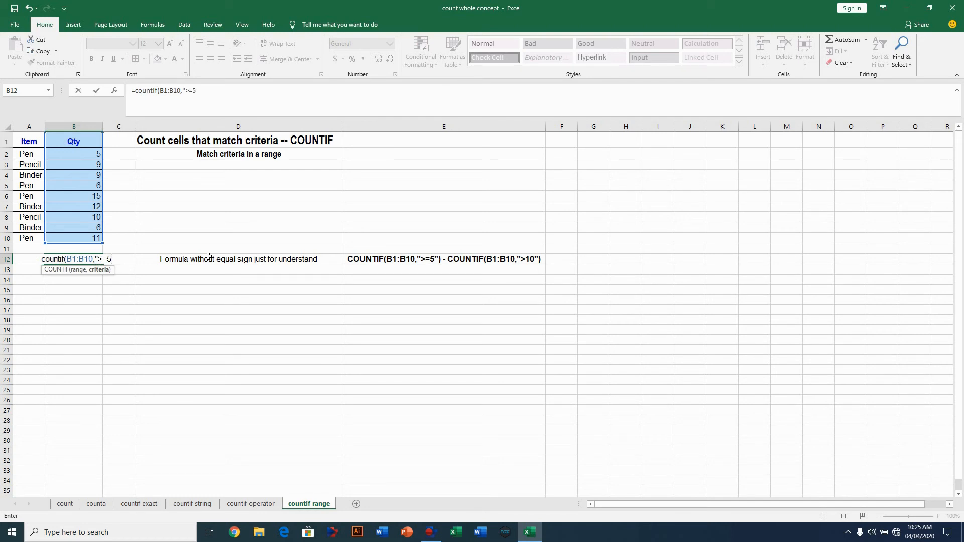
type("\"")
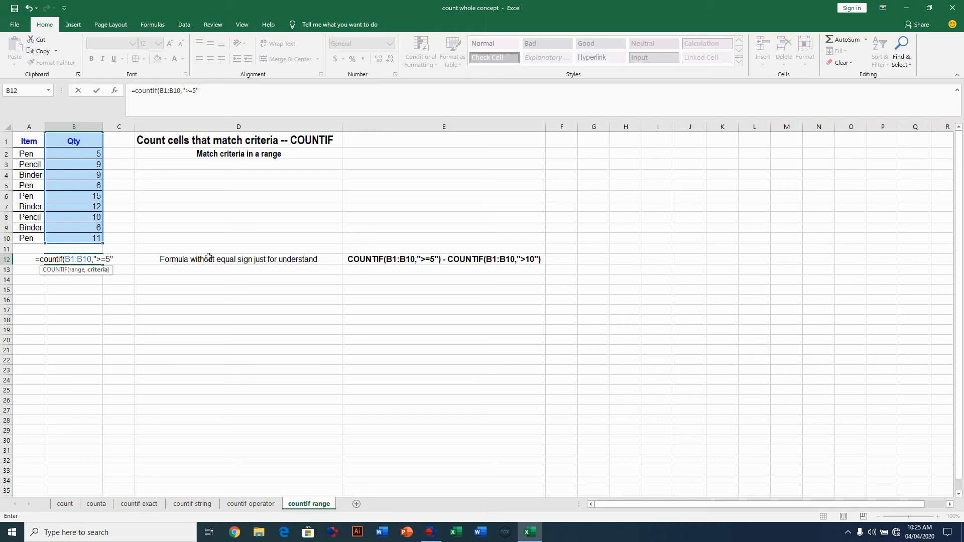
type(") -")
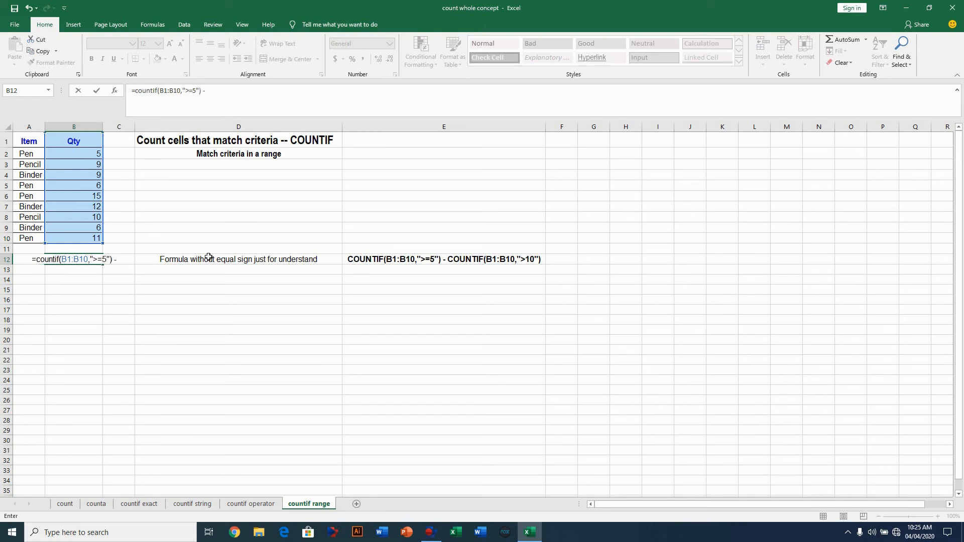
type(" count")
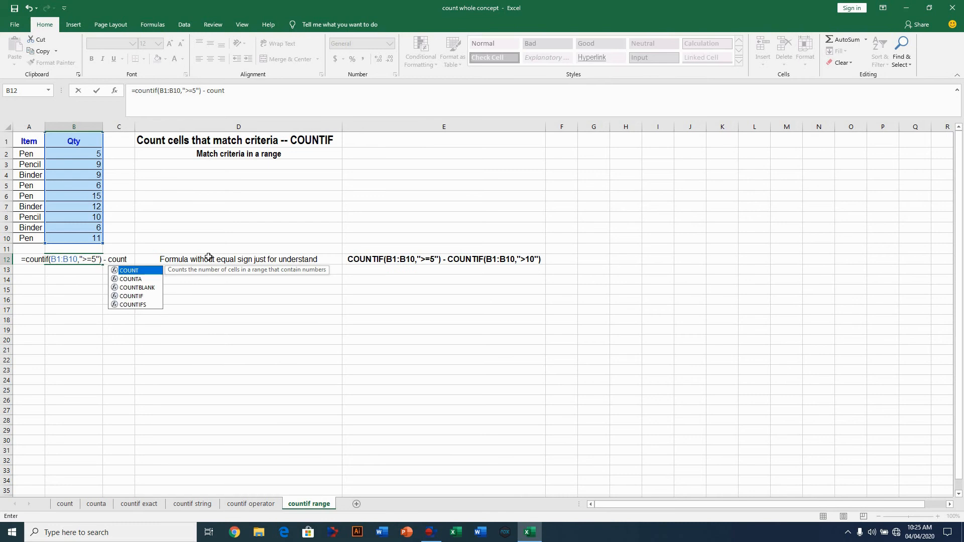
type("if")
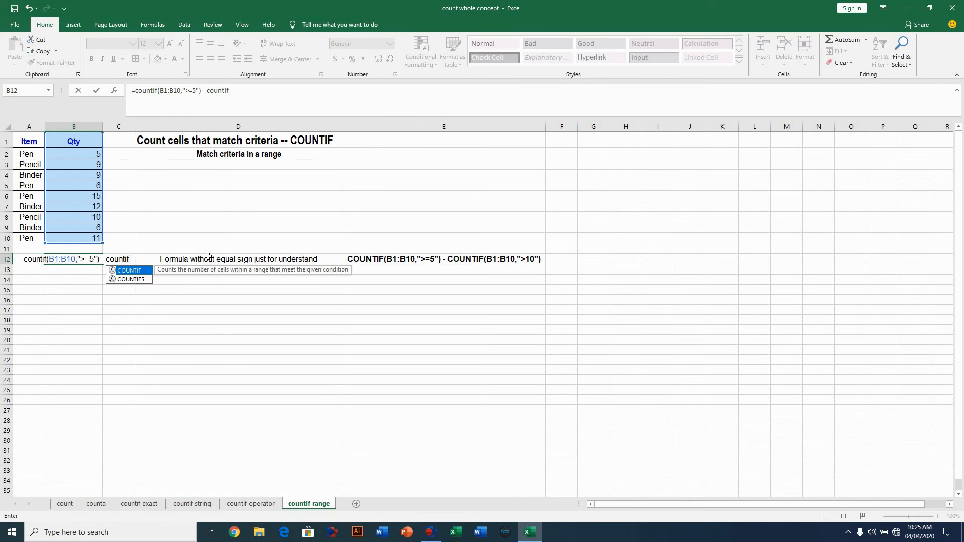
type("(")
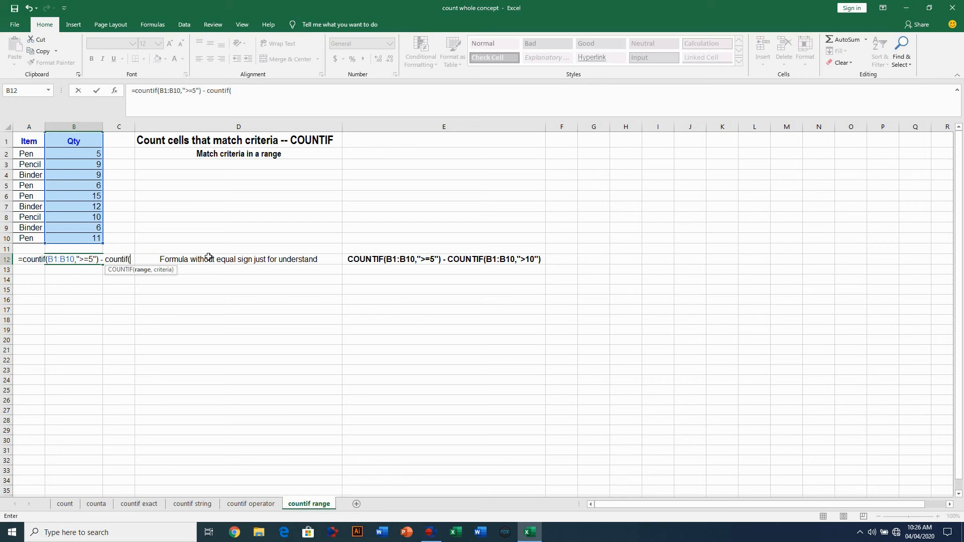
left_click_drag(75, 142, 81, 238)
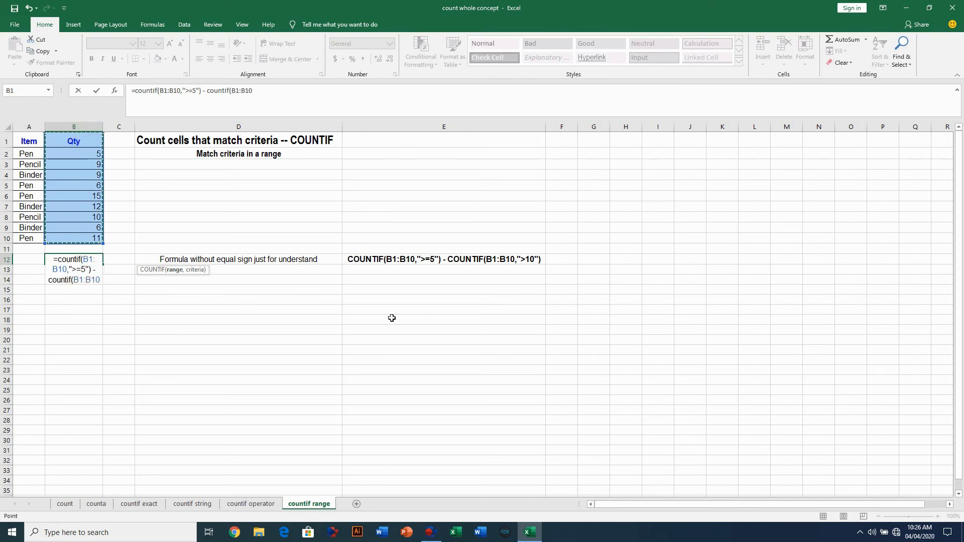
type(",")
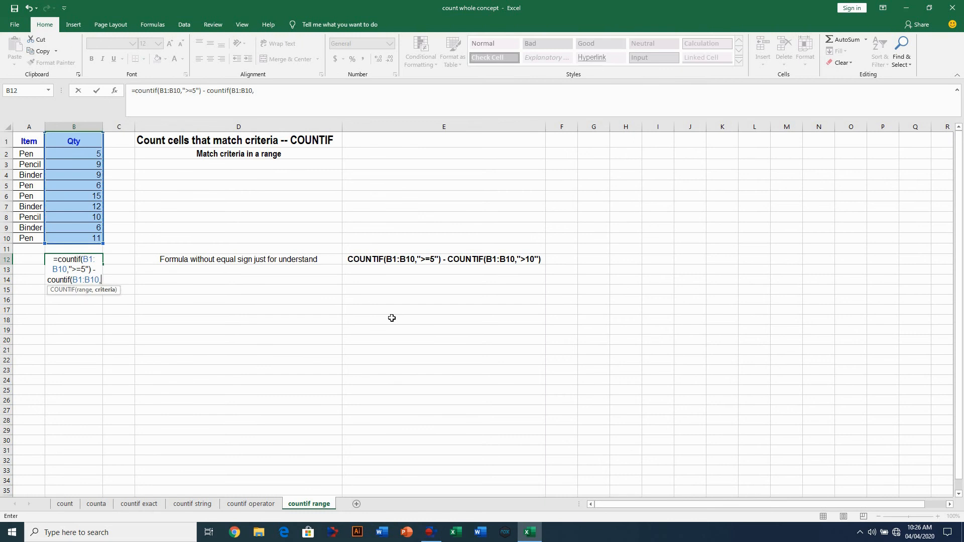
type("\"")
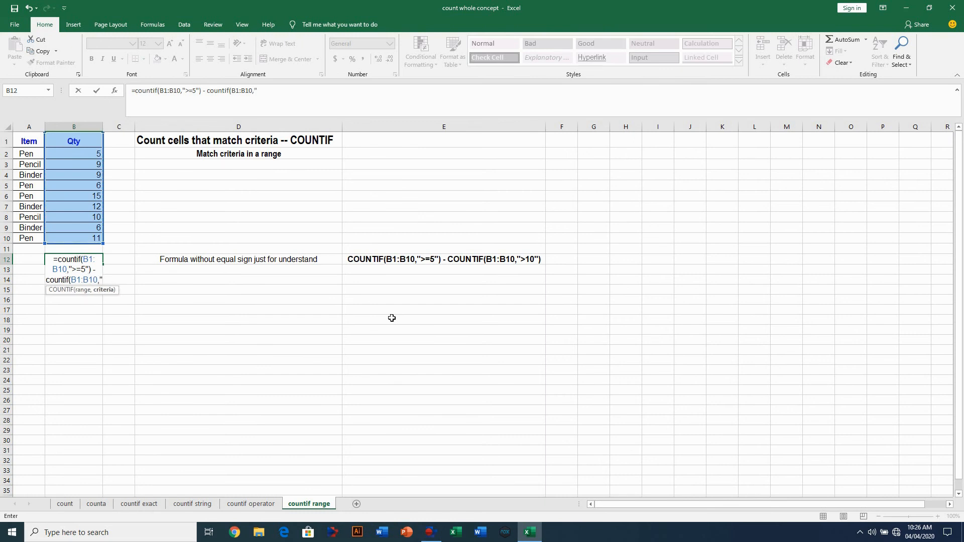
type(">10")
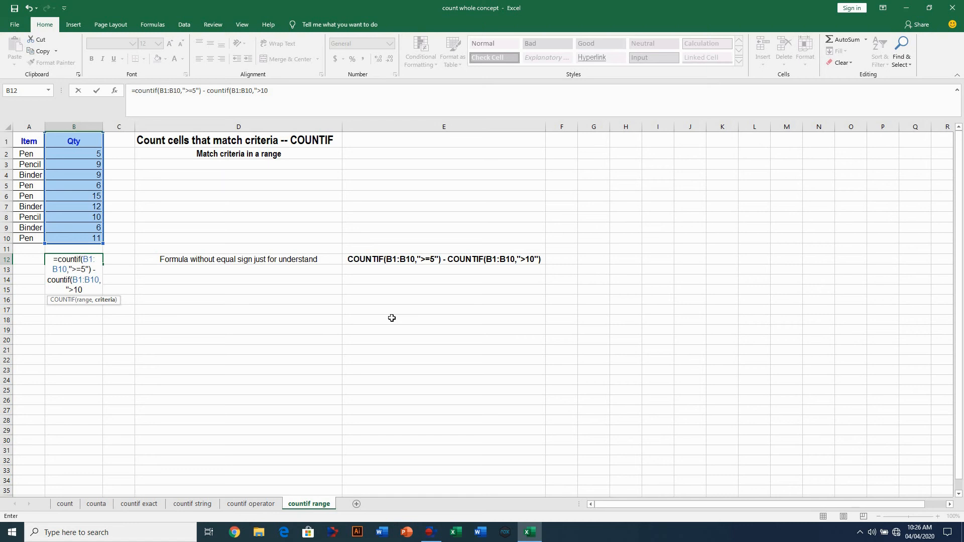
type("\")")
key("Return")
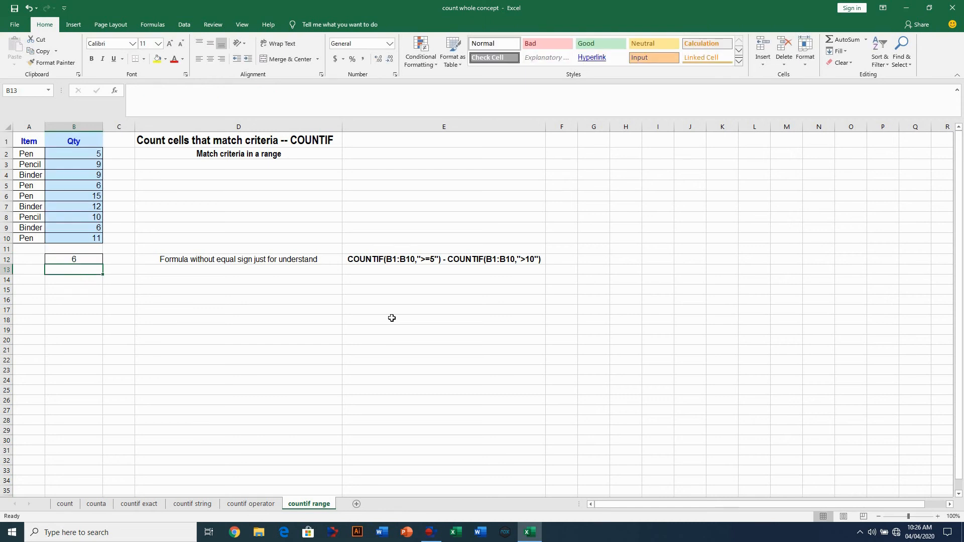
left_click(79, 258)
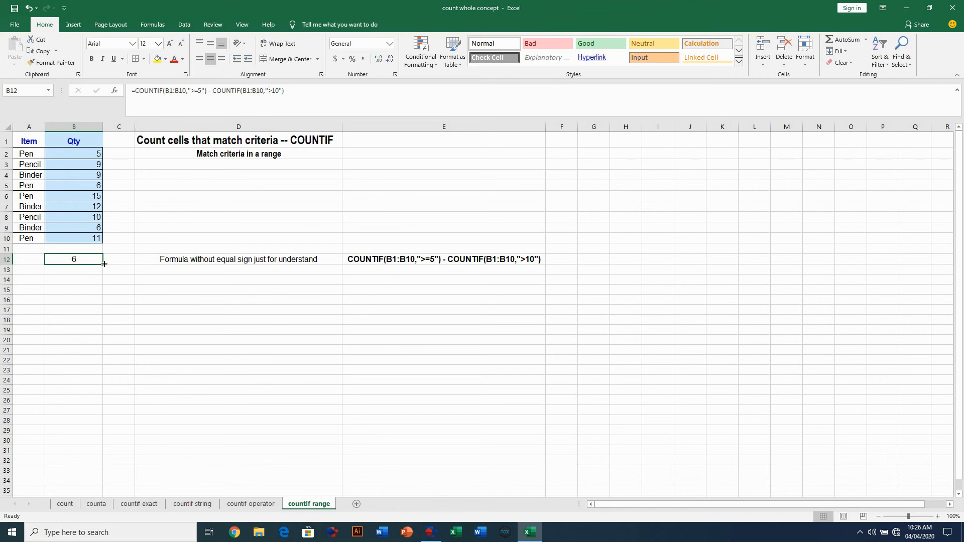
left_click(90, 154)
left_click(92, 166)
left_click(94, 175)
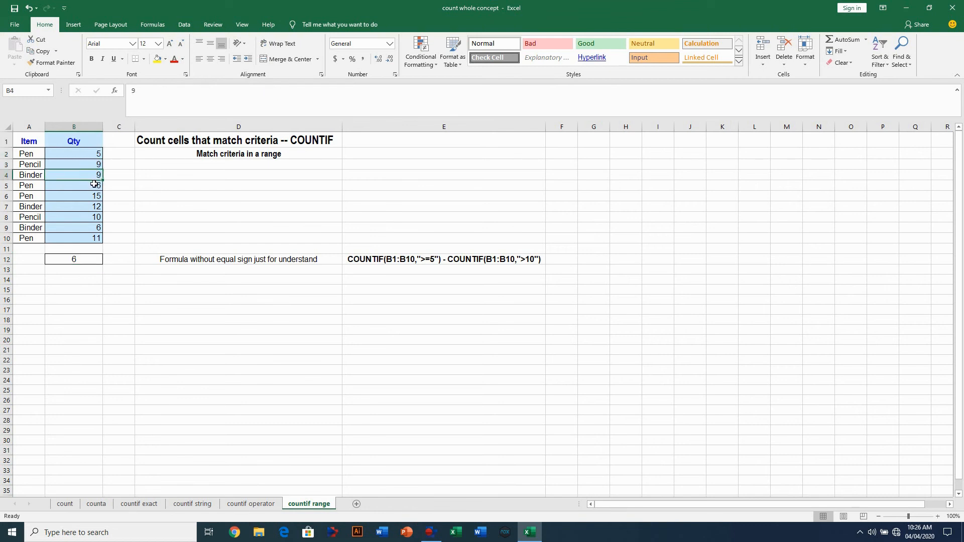
left_click(94, 185)
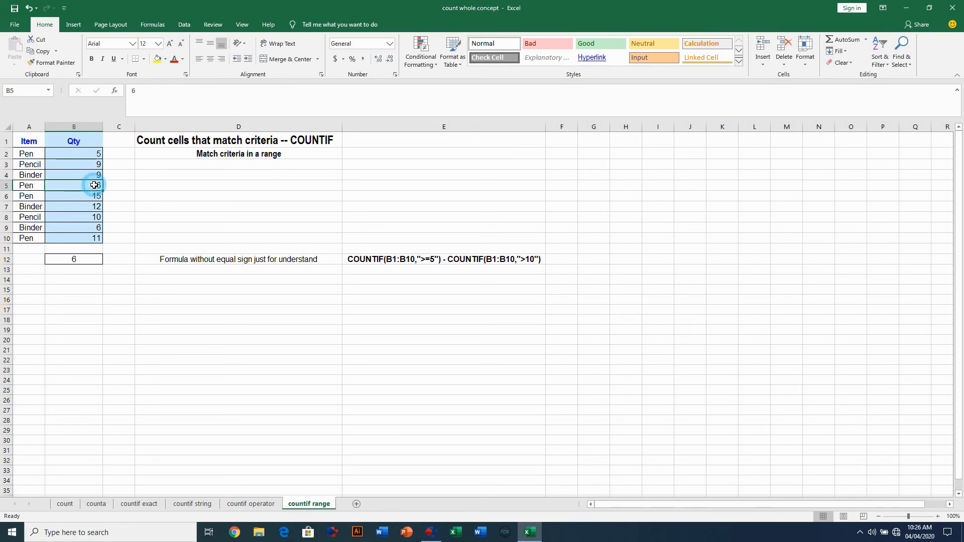
left_click(99, 228)
left_click(96, 217)
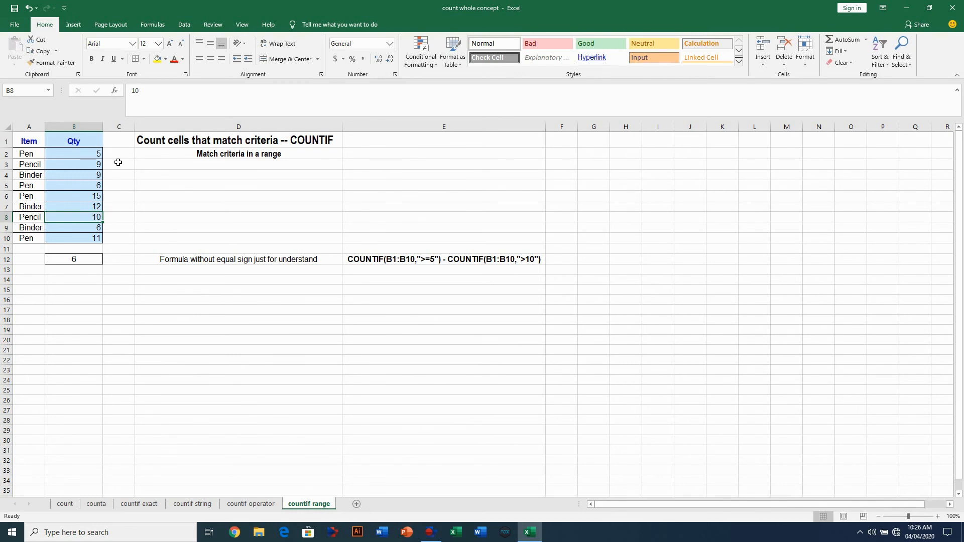
left_click(85, 257)
- Change B12's second COUNTIF criterion from ">10" to ">15", then go to the countif operator sheet
double_click(85, 257)
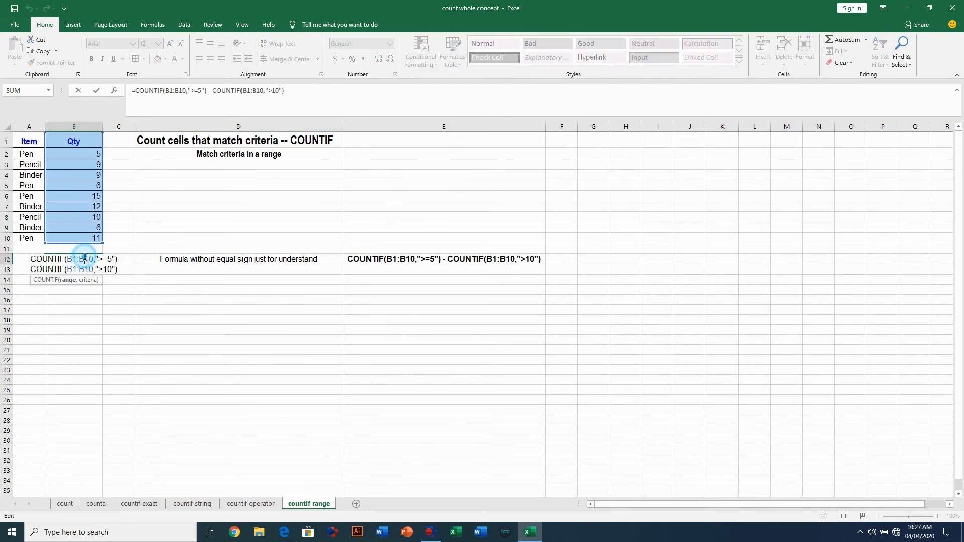
left_click(276, 91)
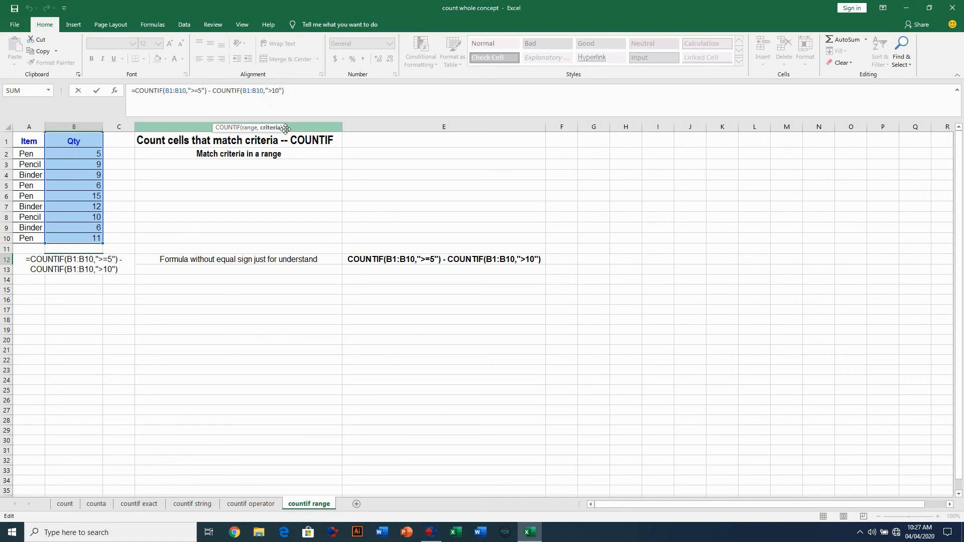
key("Delete")
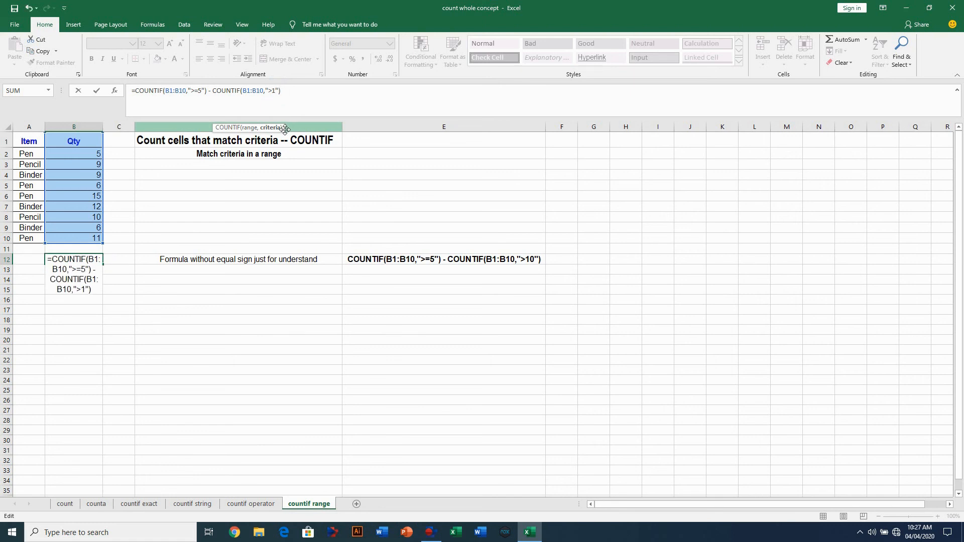
type("5")
key("Return")
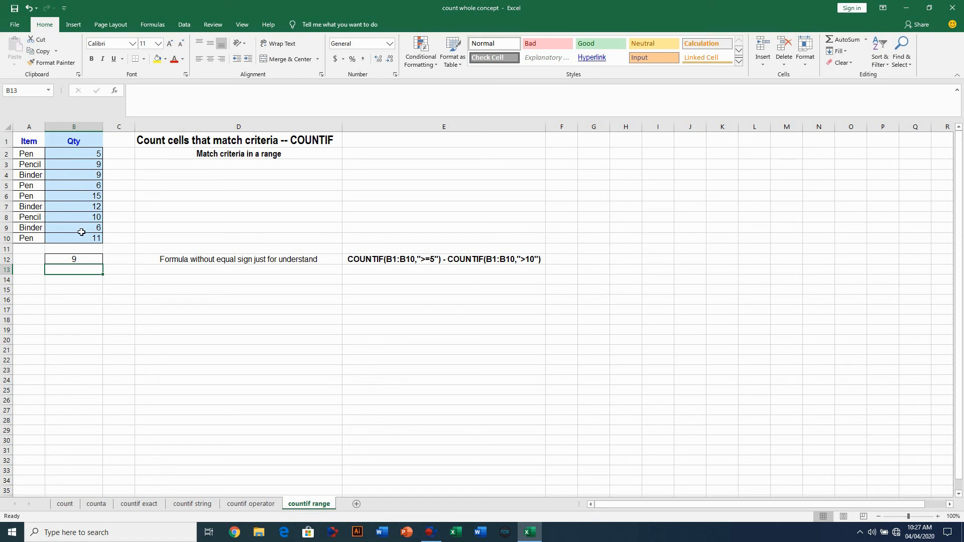
left_click(78, 258)
left_click(246, 506)
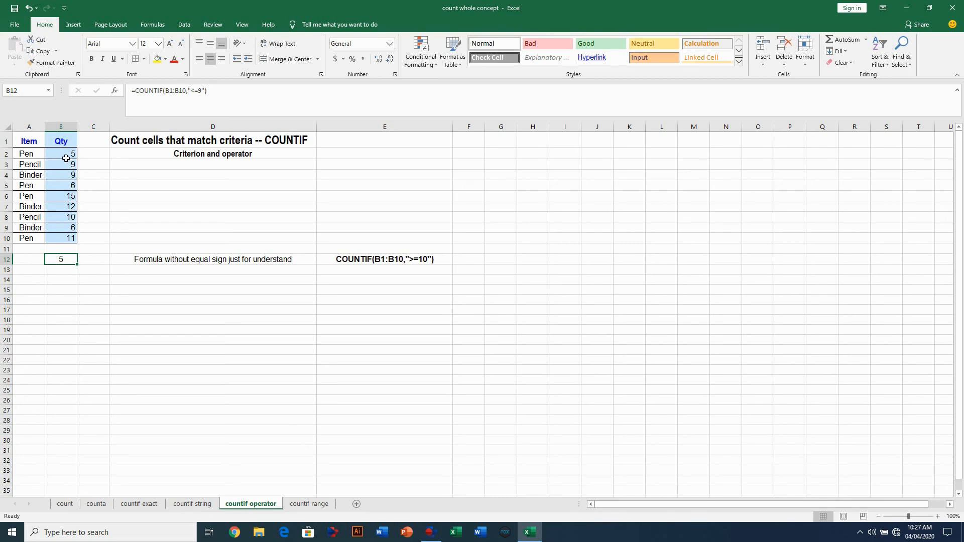
- Browse through the count, counta and countif sheets, finishing back on the countif range sheet
left_click(303, 504)
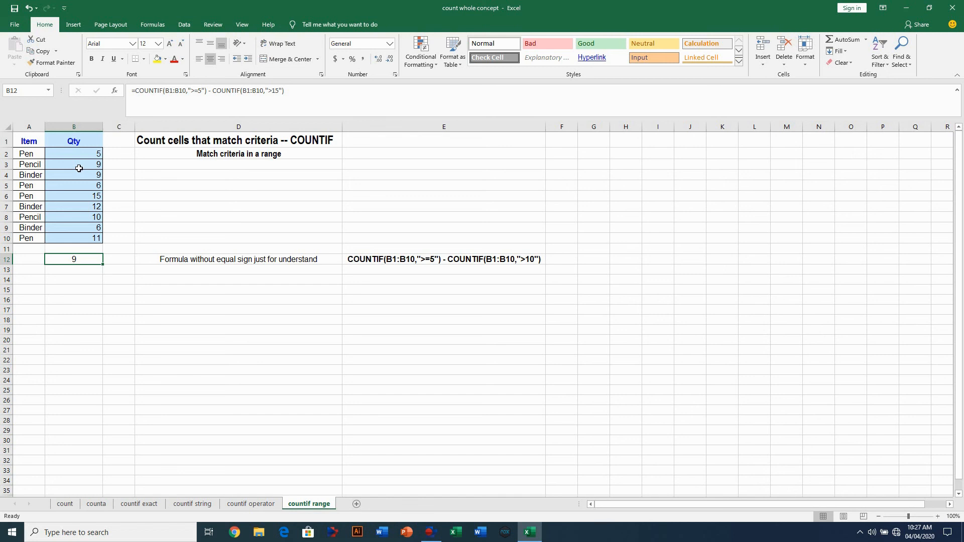
left_click(239, 506)
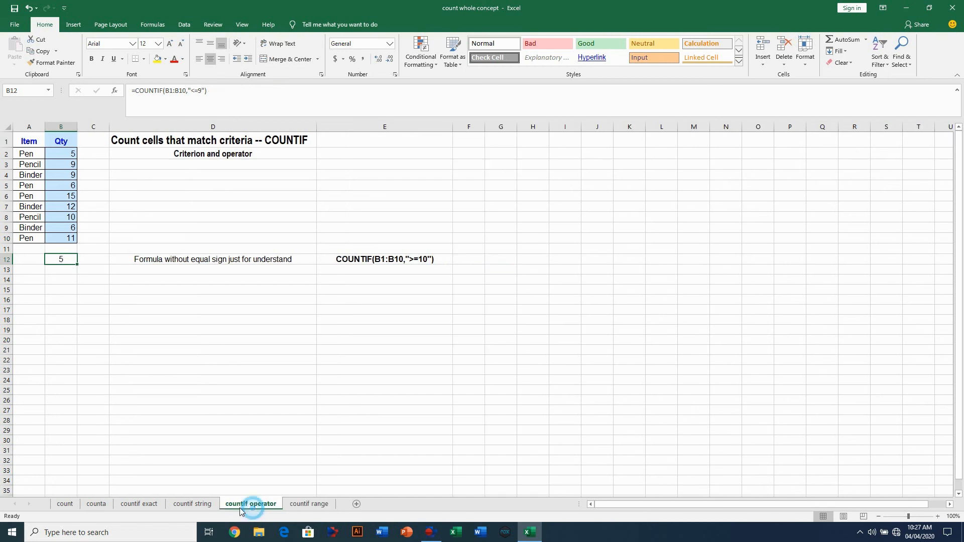
left_click(193, 505)
left_click(128, 505)
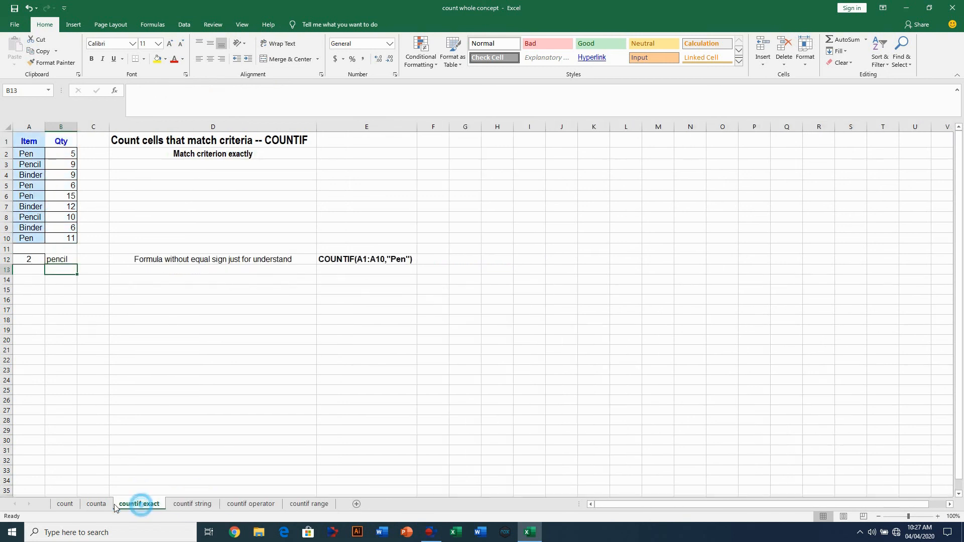
left_click(73, 504)
left_click(96, 504)
left_click(141, 505)
left_click(190, 504)
left_click(257, 507)
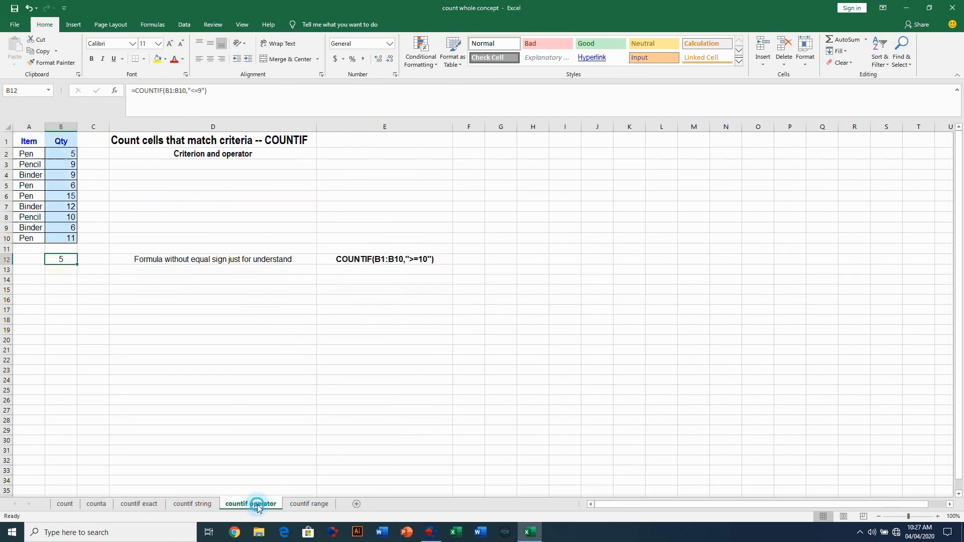
left_click(301, 504)
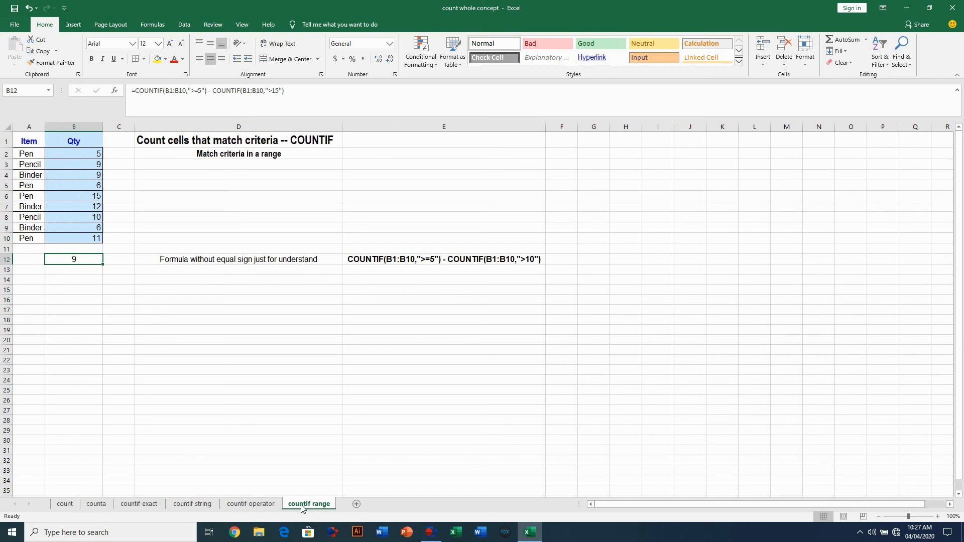